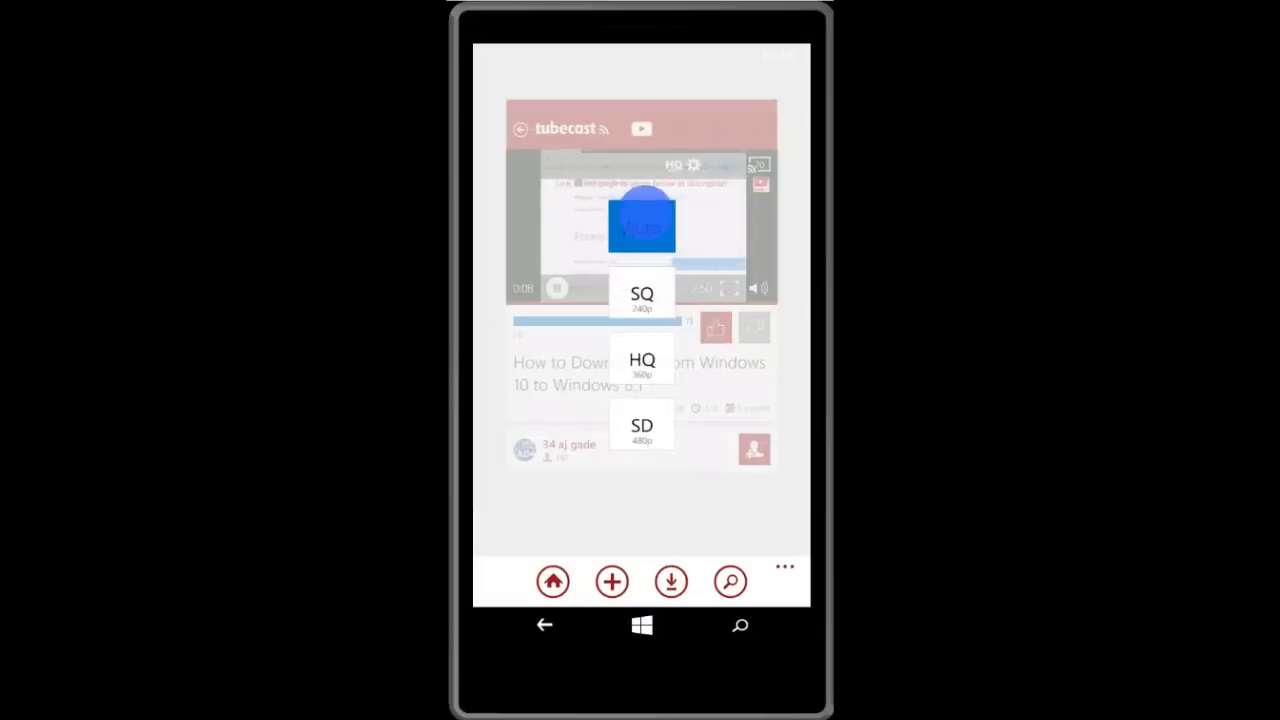
- Switch the playing downgrade video to full screen
left_click(752, 278)
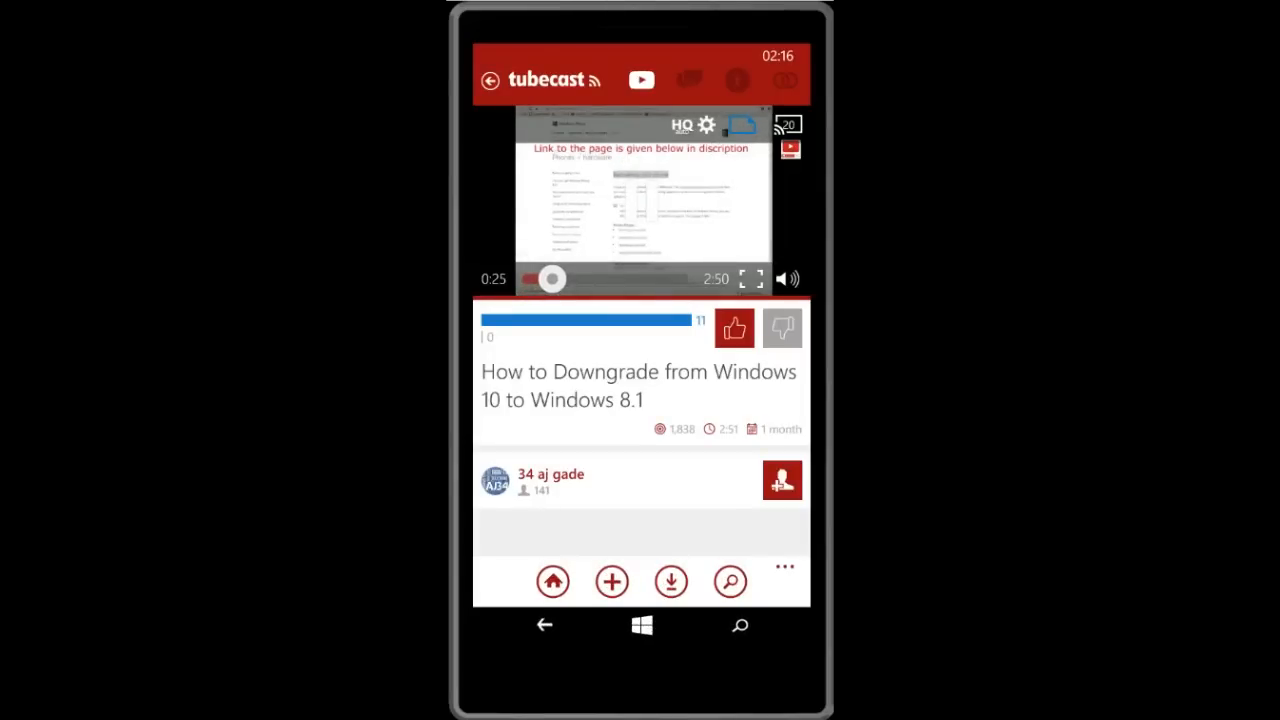
- Check the video's extra options, then start downloading it in SD quality
left_click(785, 568)
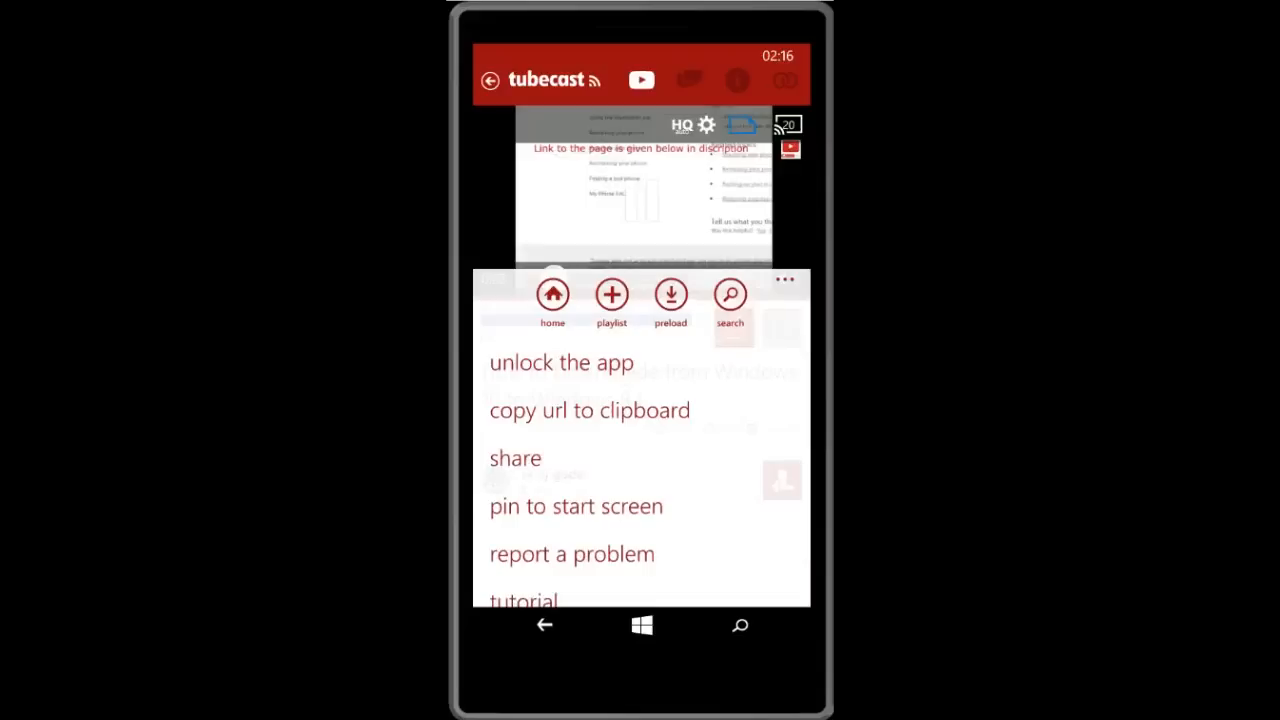
mouse_move(671, 565)
left_mouse_down()
mouse_move(740, 440)
mouse_move(751, 534)
left_mouse_up()
key("Escape")
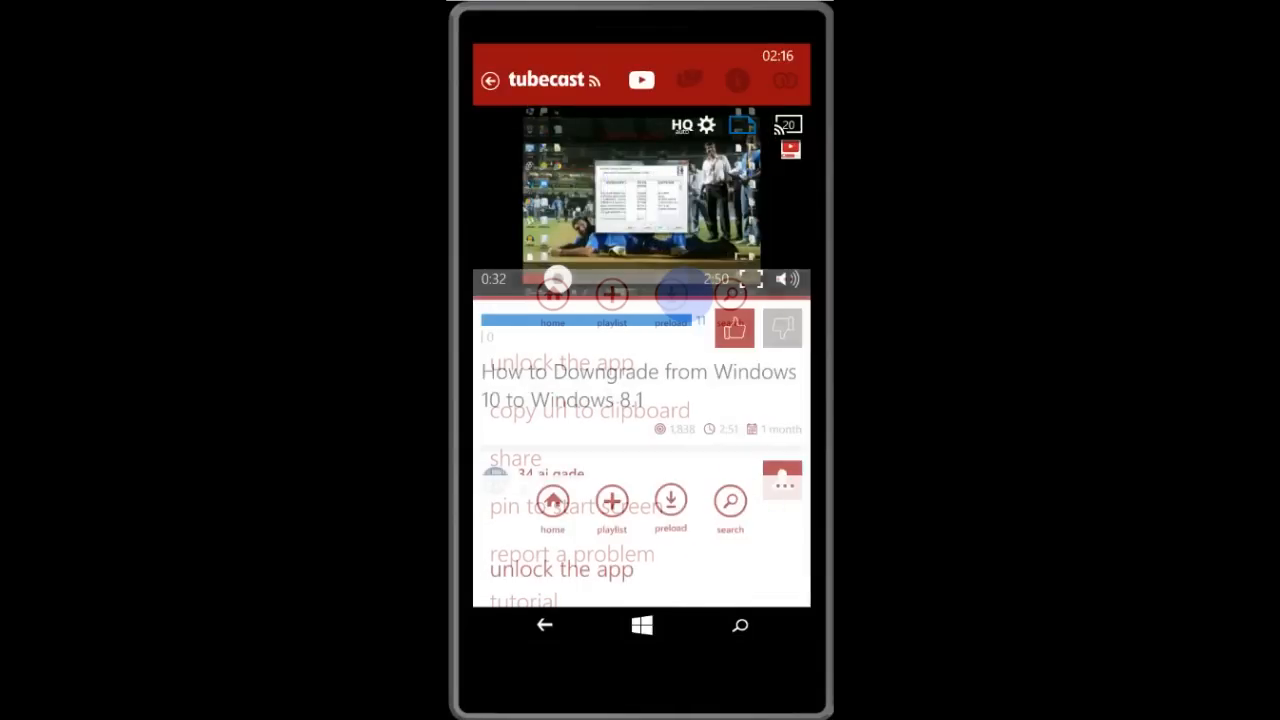
left_click(670, 500)
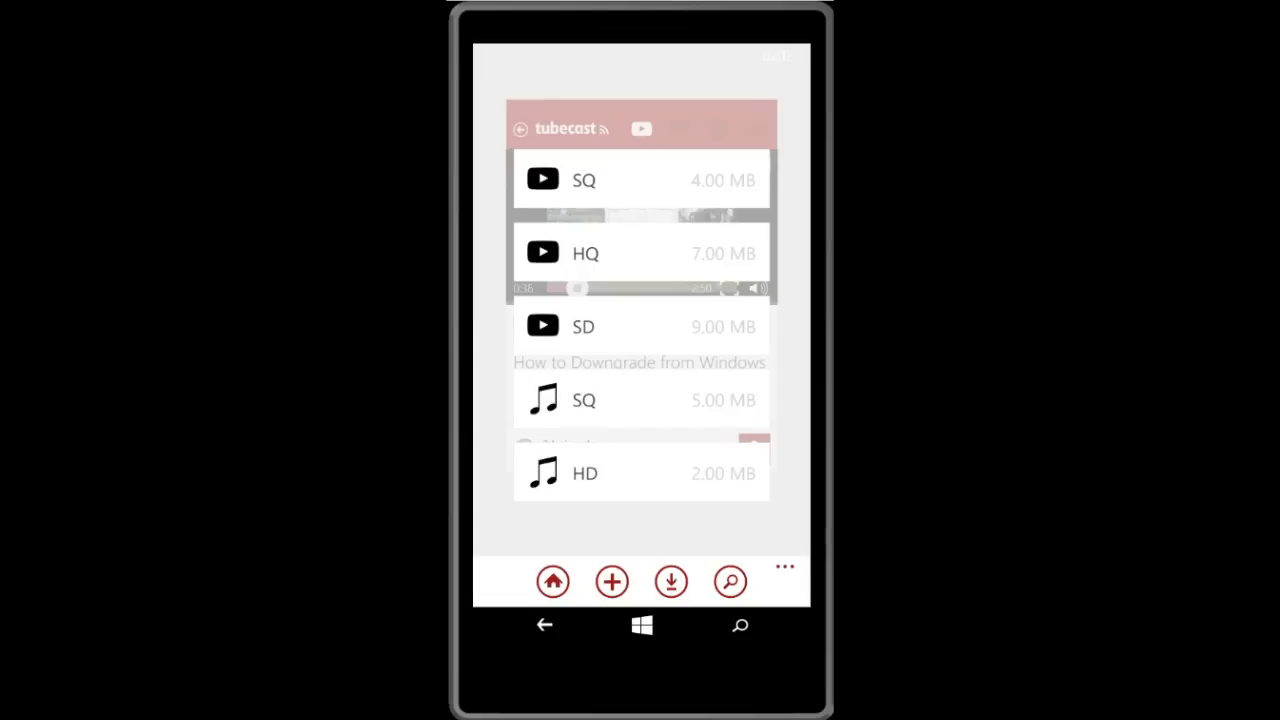
left_click(640, 253)
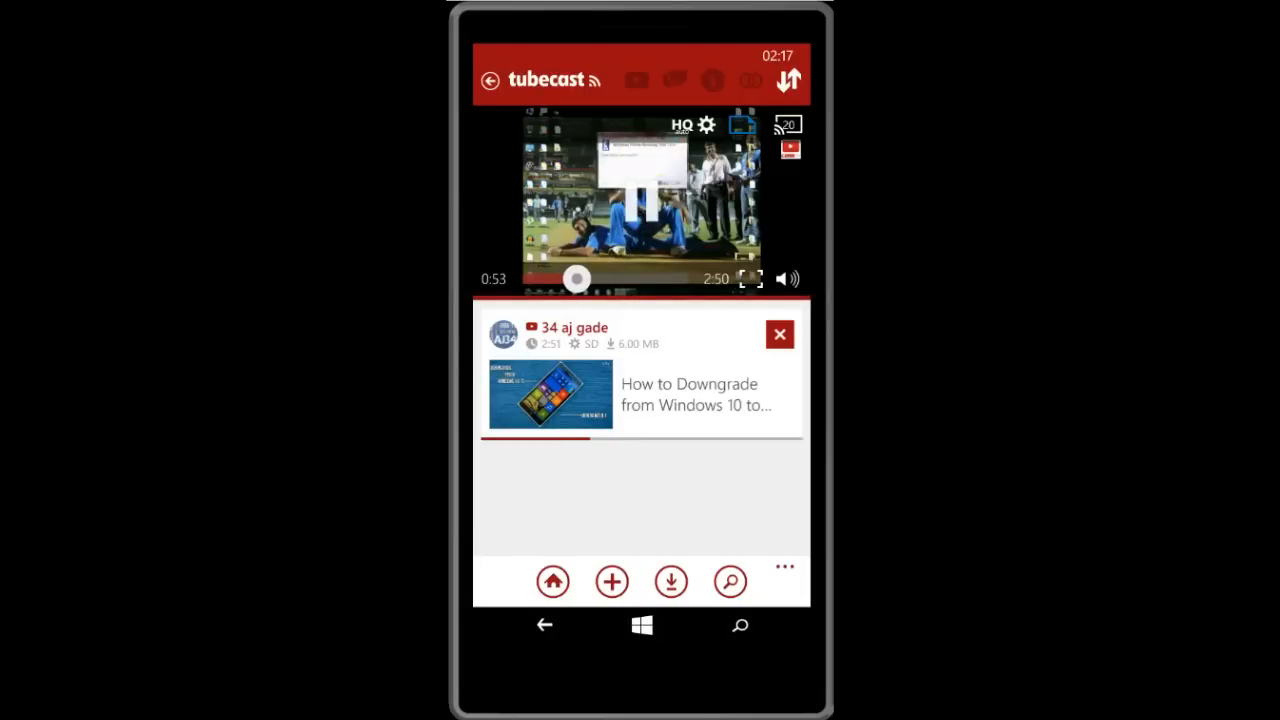
left_click(629, 81)
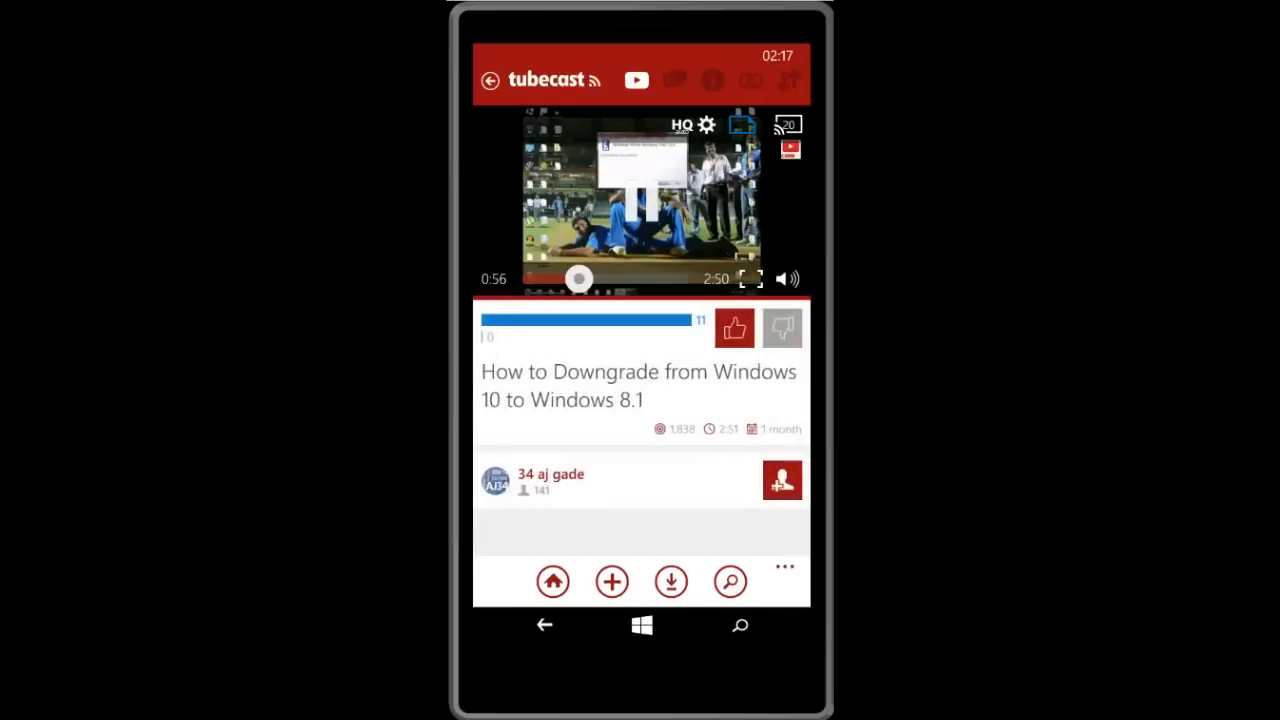
left_click(675, 80)
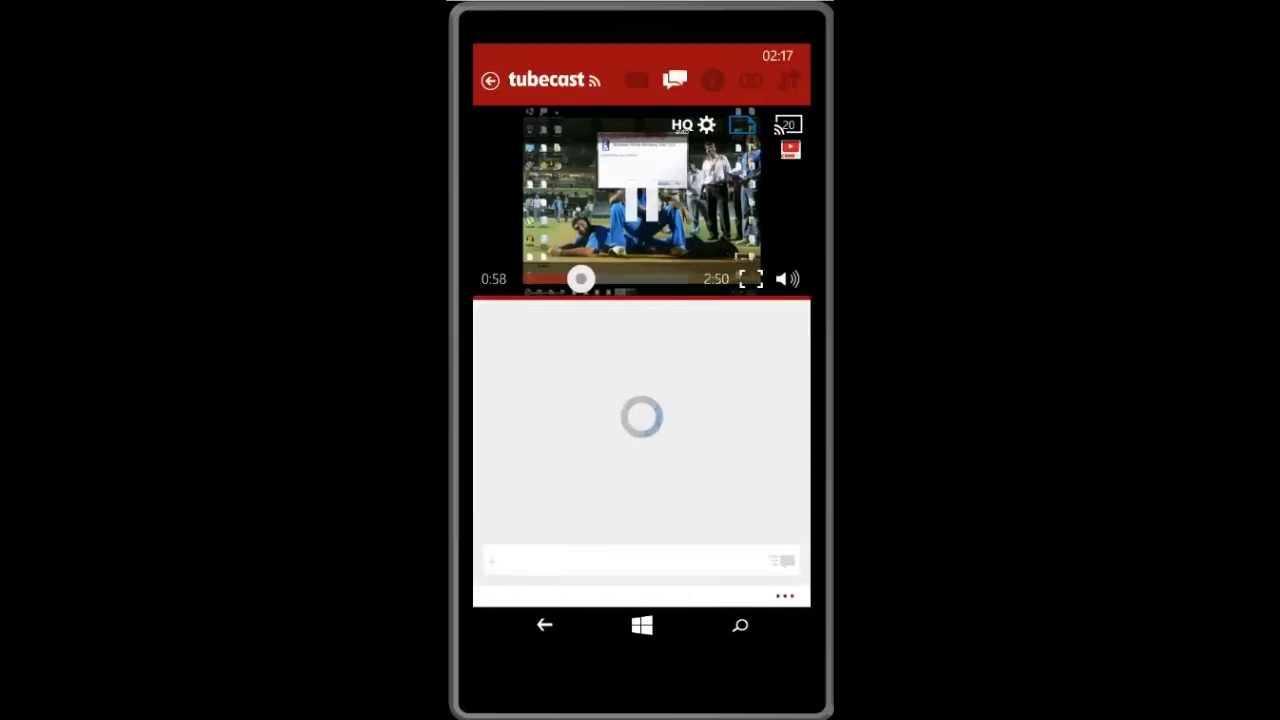
scroll(741, 421, "down", 5)
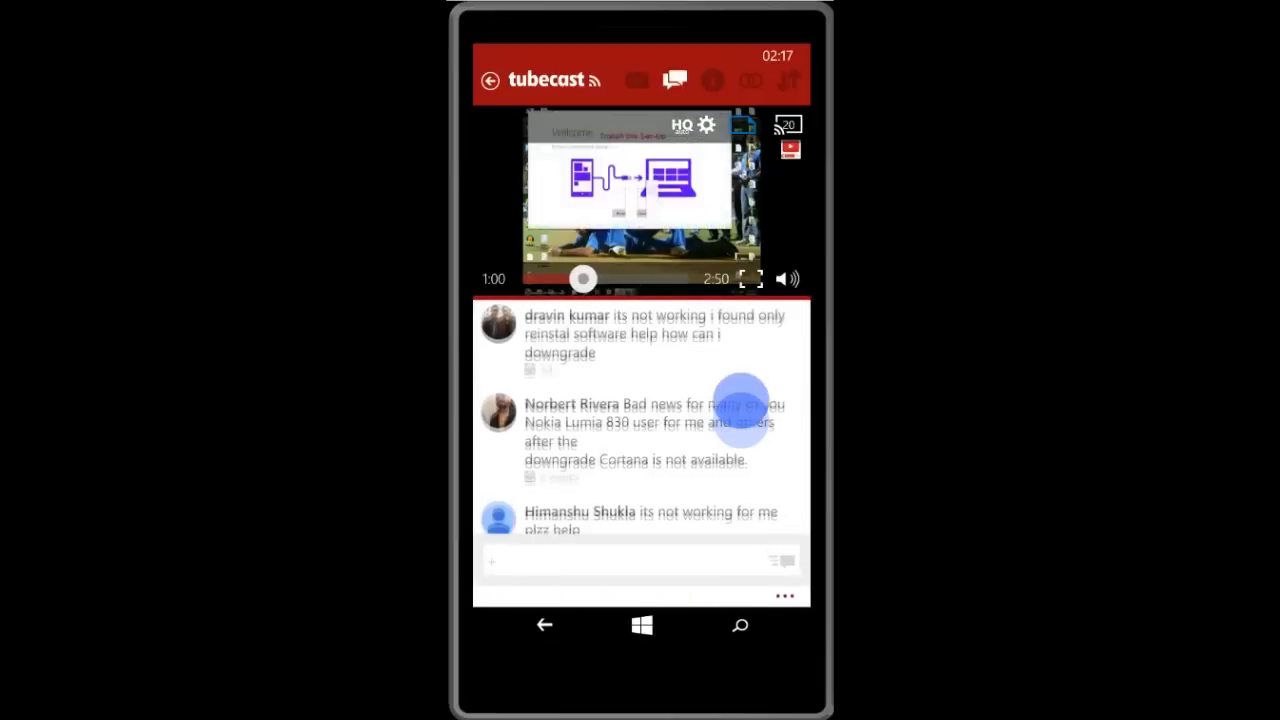
scroll(709, 414, "up", 5)
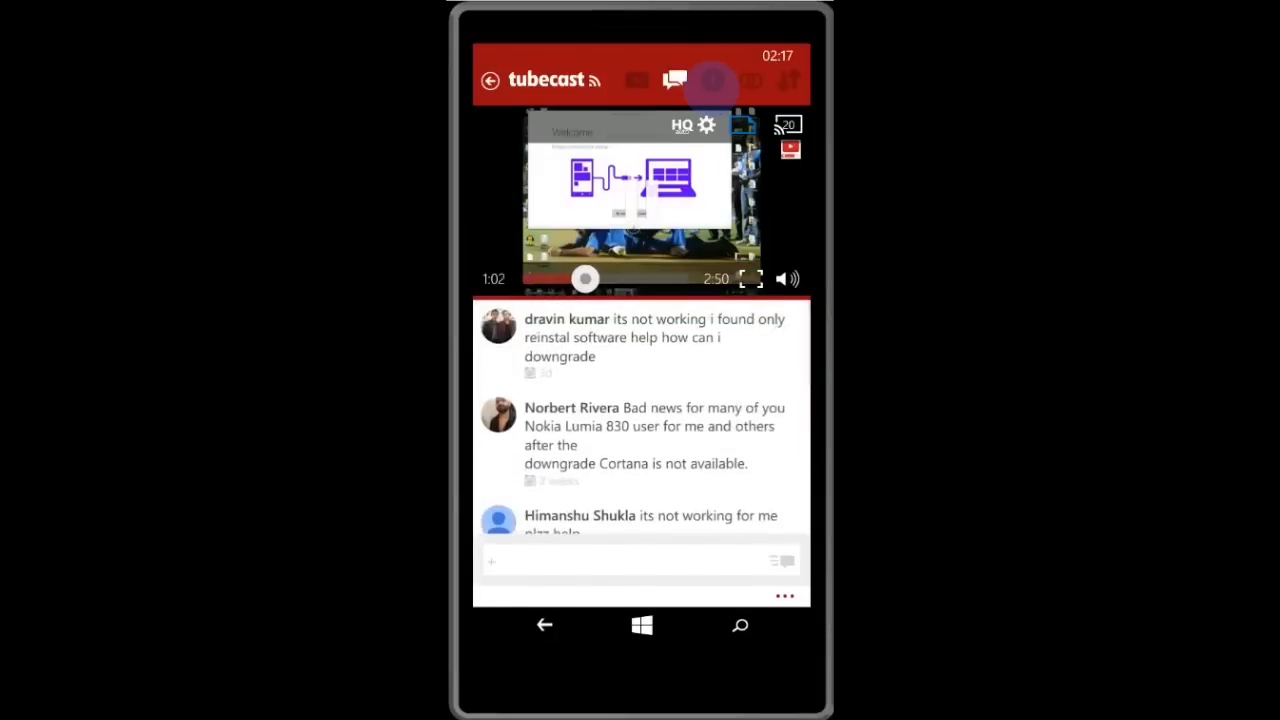
left_click(712, 80)
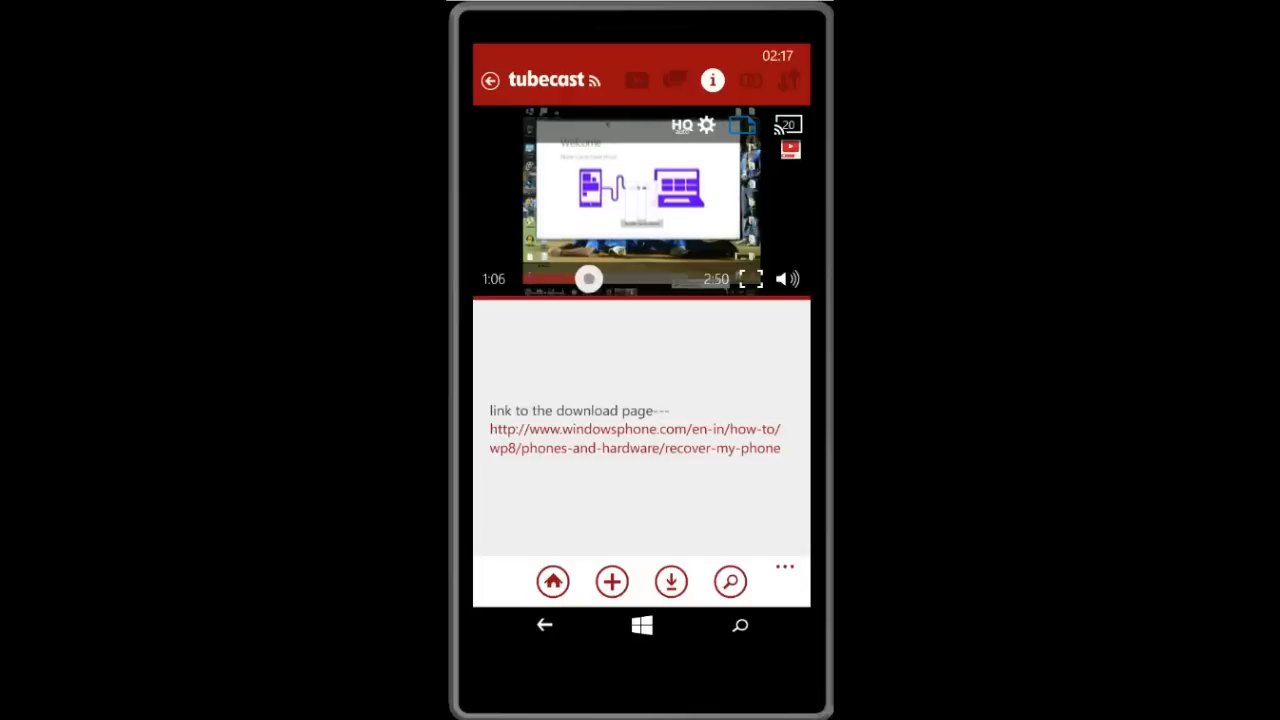
mouse_move(735, 397)
left_mouse_down()
mouse_move(741, 348)
mouse_move(520, 350)
left_mouse_up()
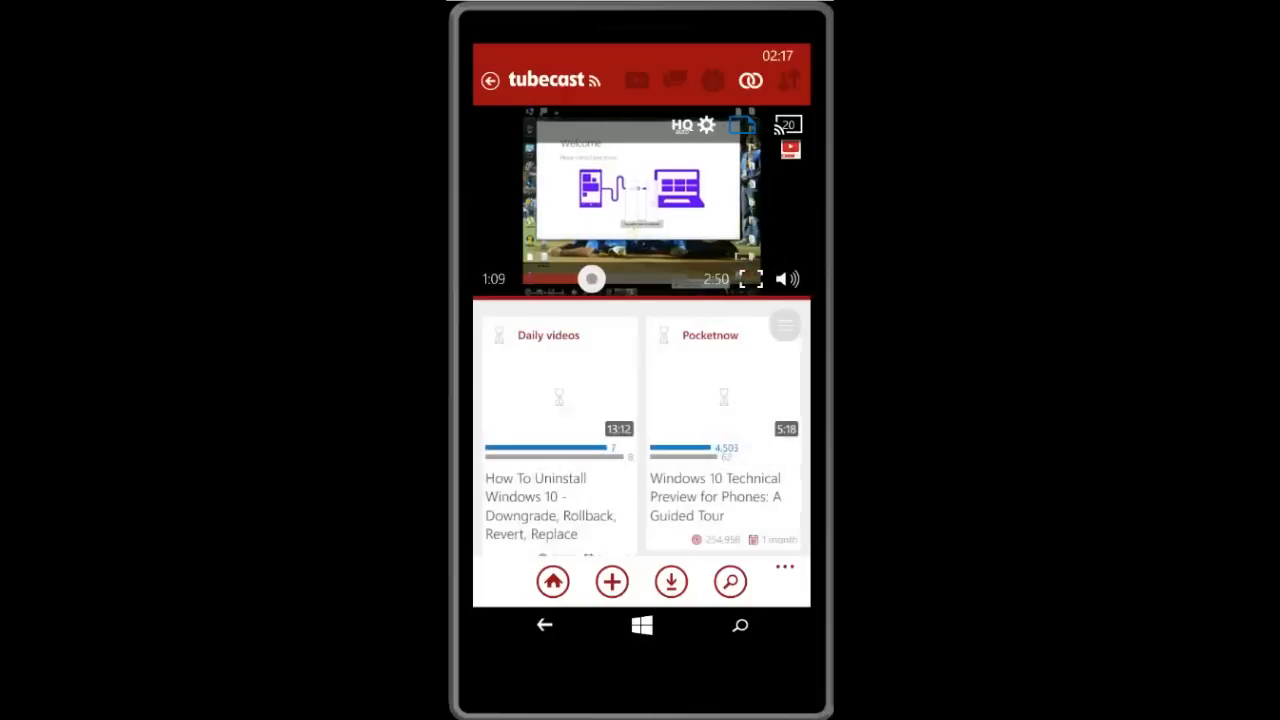
left_click_drag(740, 460, 775, 262)
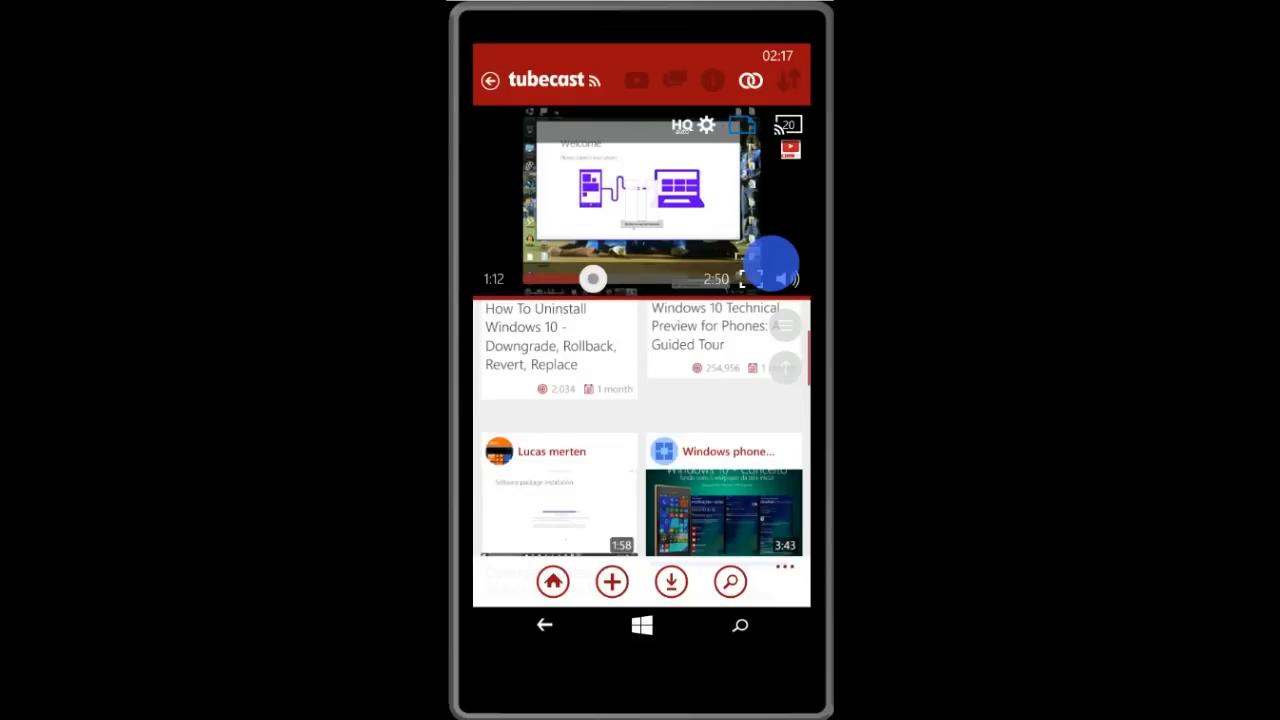
left_click_drag(740, 450, 520, 450)
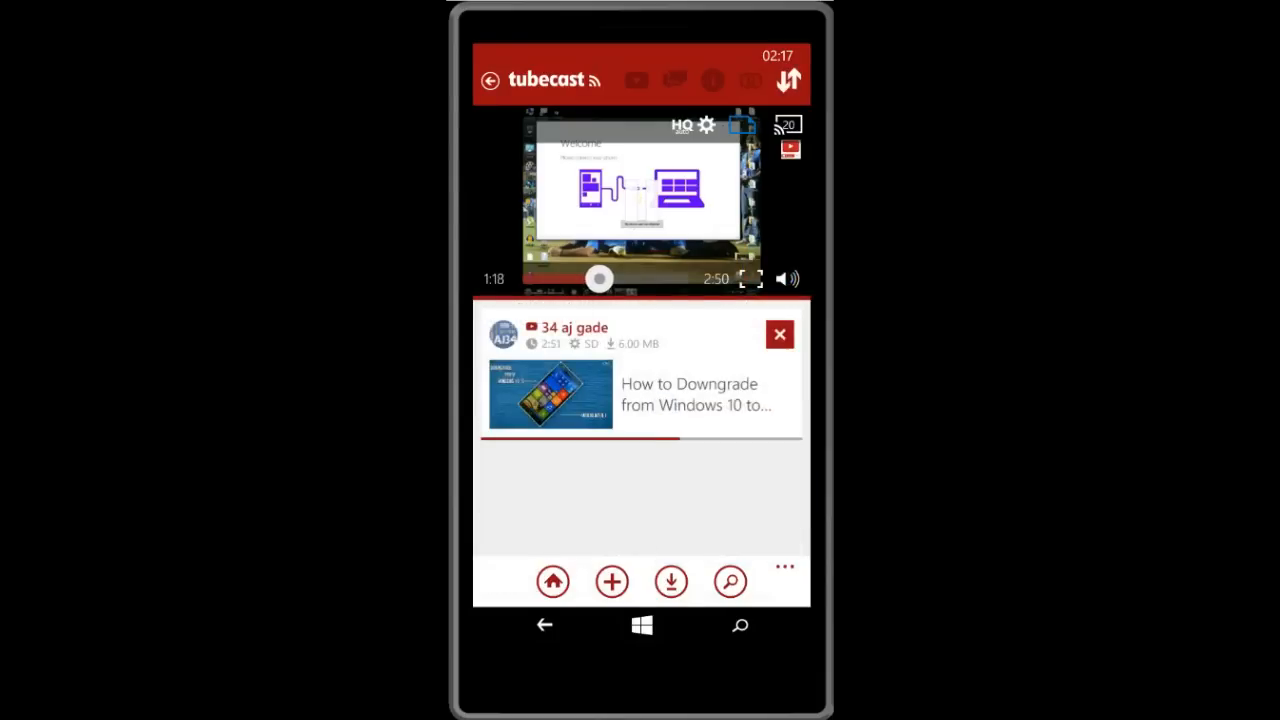
left_click(553, 581)
- Search Tubecast for 'aj gade' and view the matching channels
left_click(641, 581)
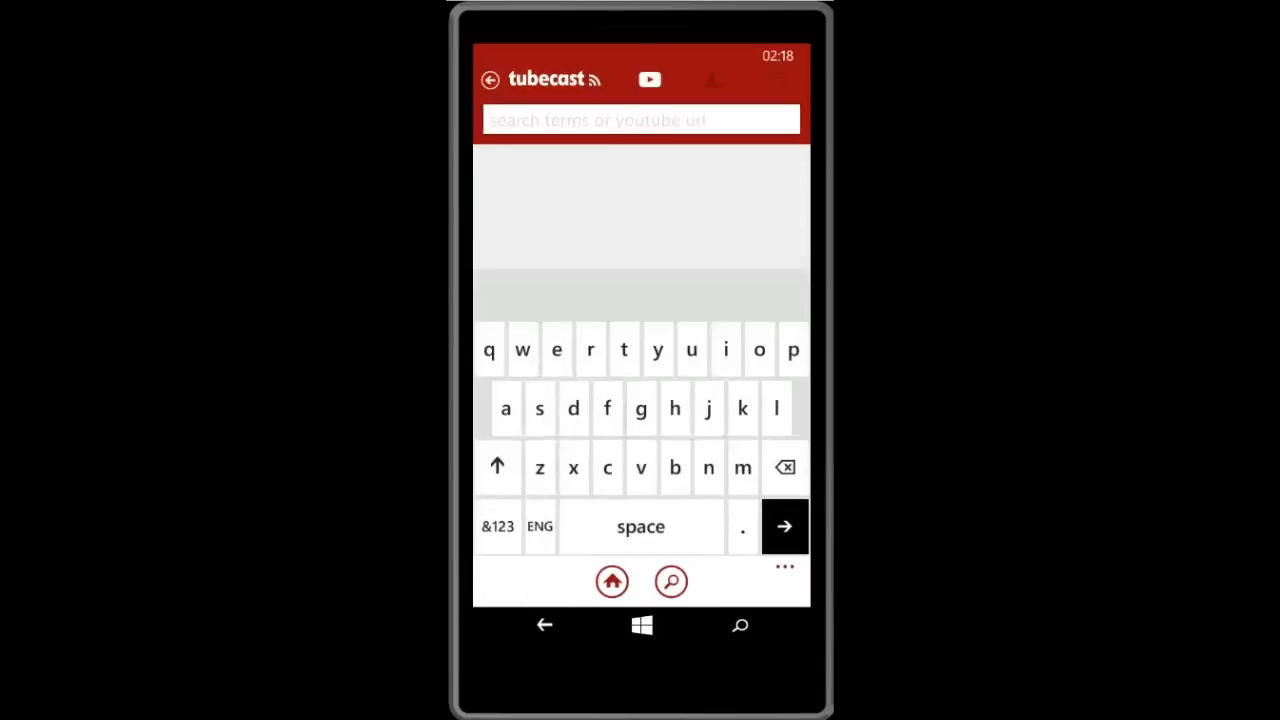
type("aj")
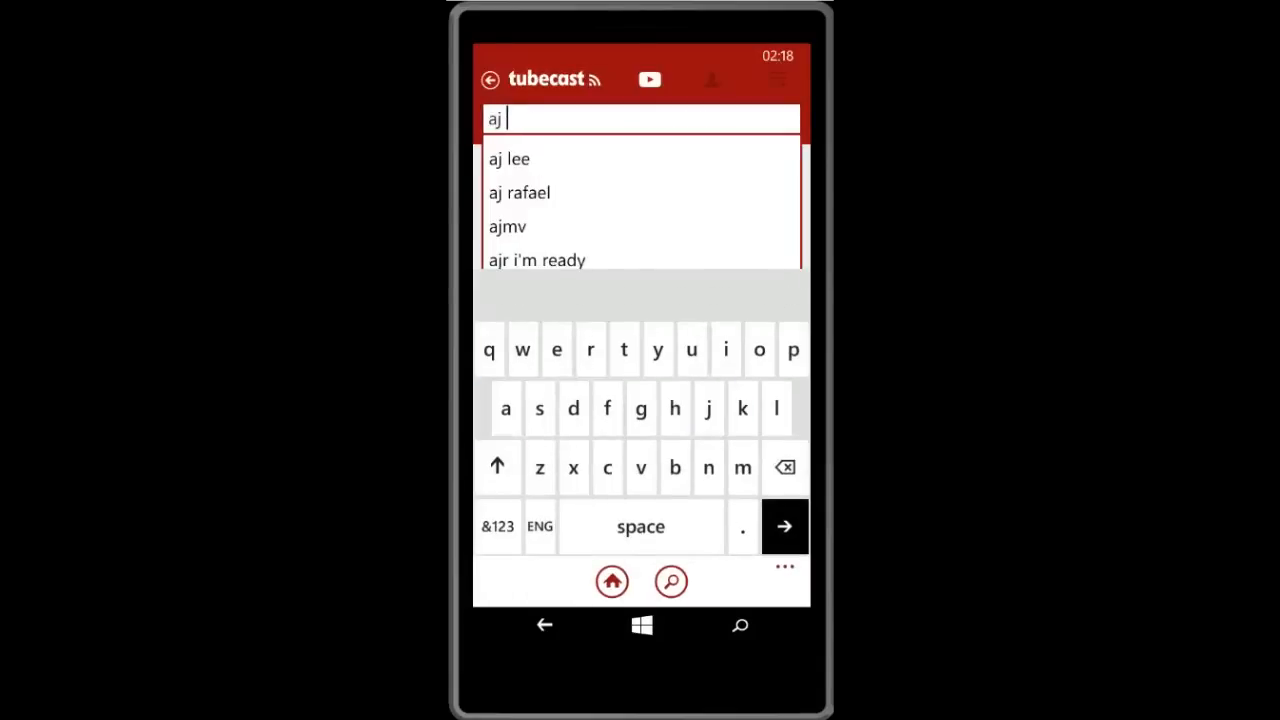
type(" gad")
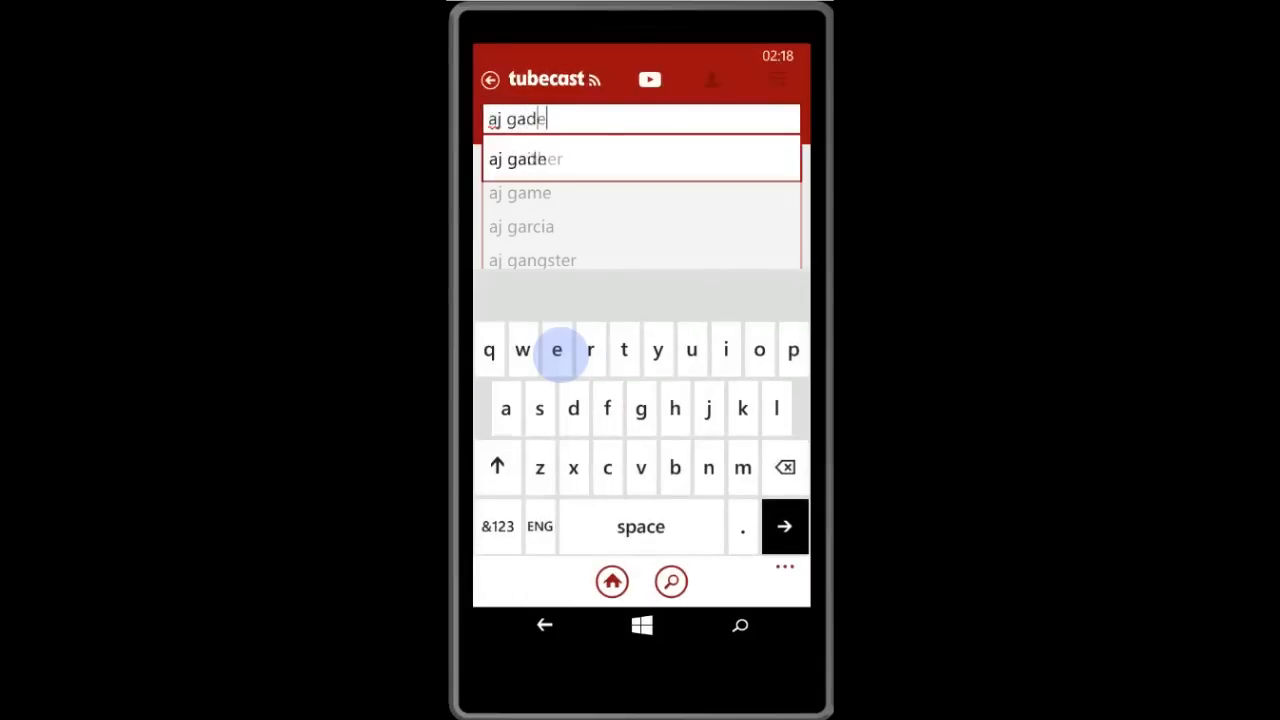
type("e")
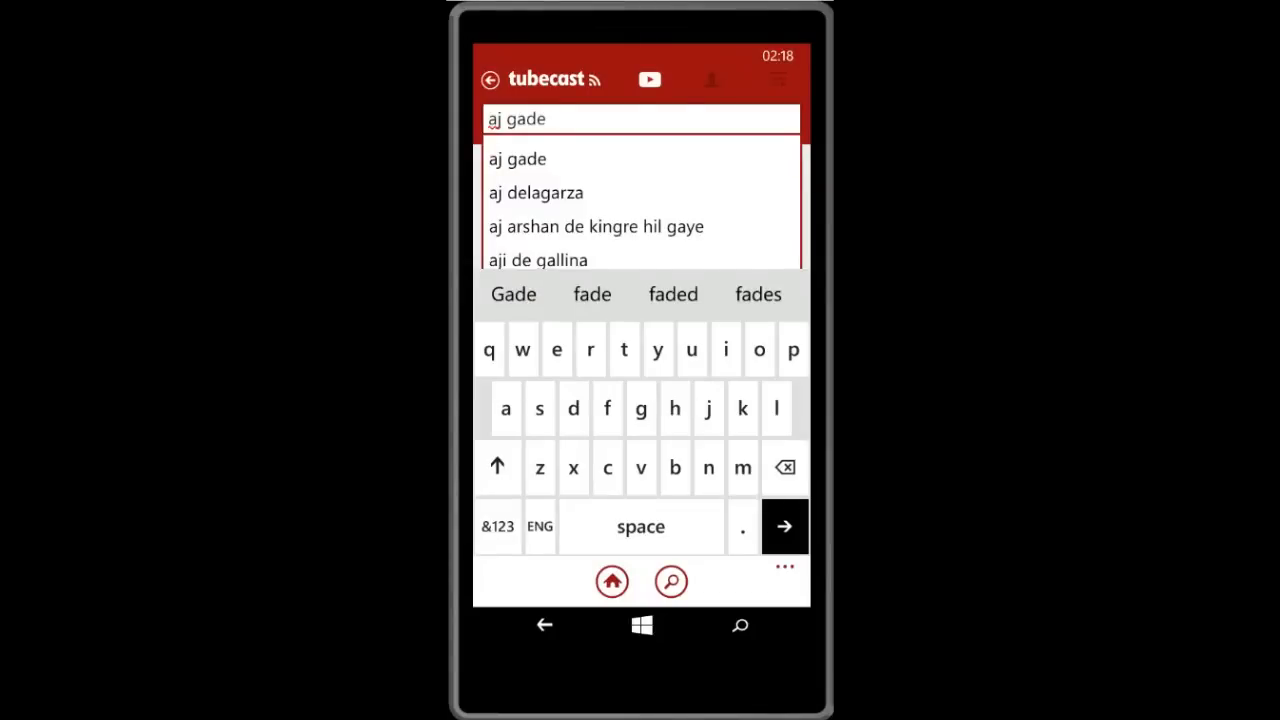
key("Return")
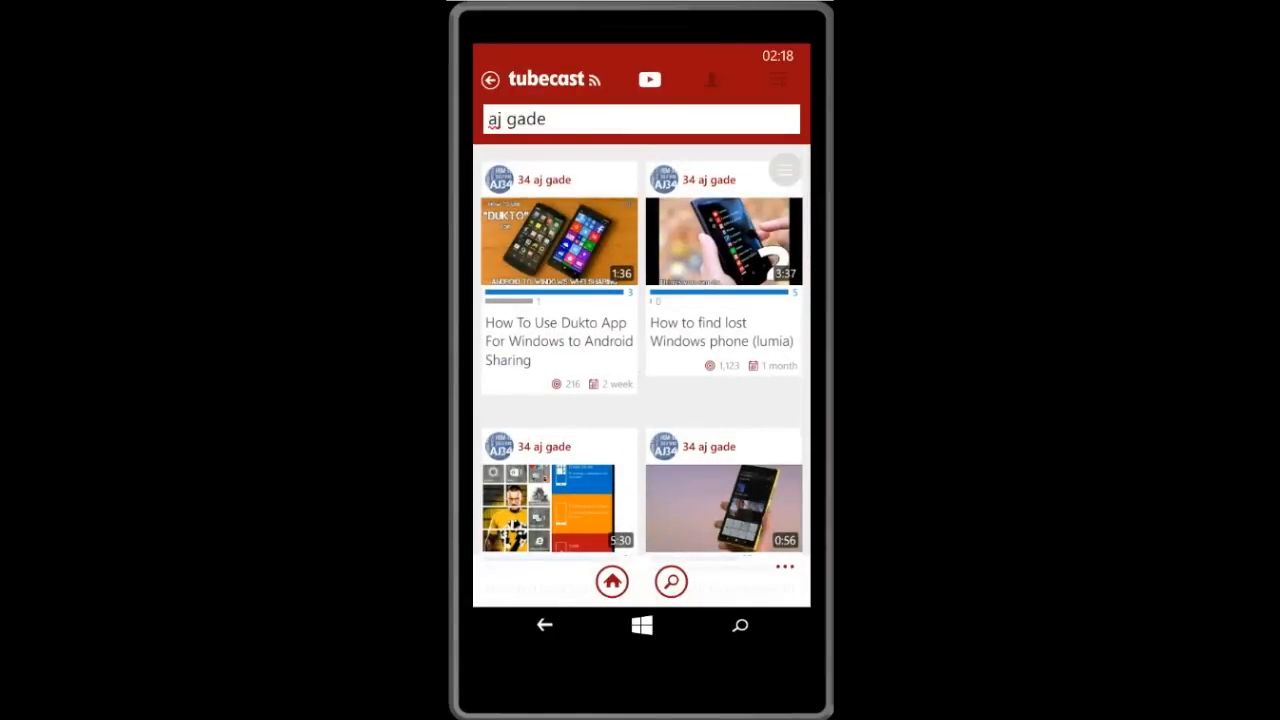
left_click(713, 80)
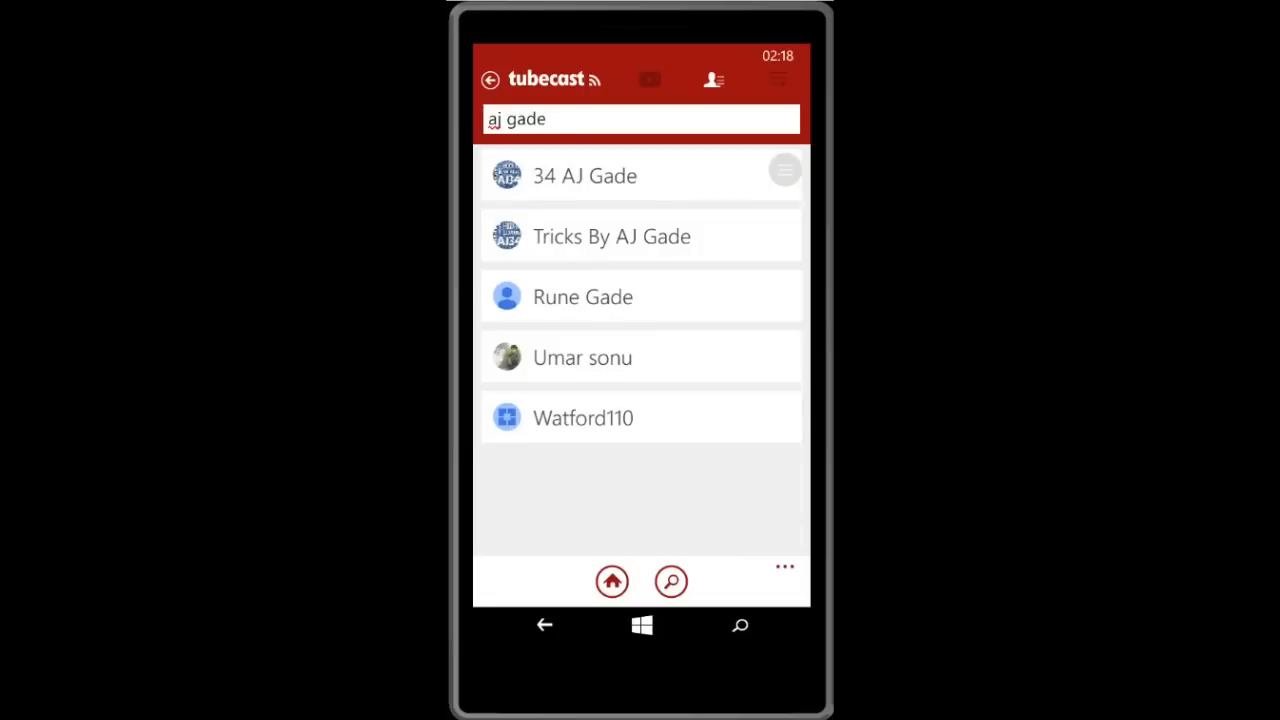
- Browse the matching playlists, then return to the home feed
left_click_drag(760, 243, 775, 180)
left_click(785, 172)
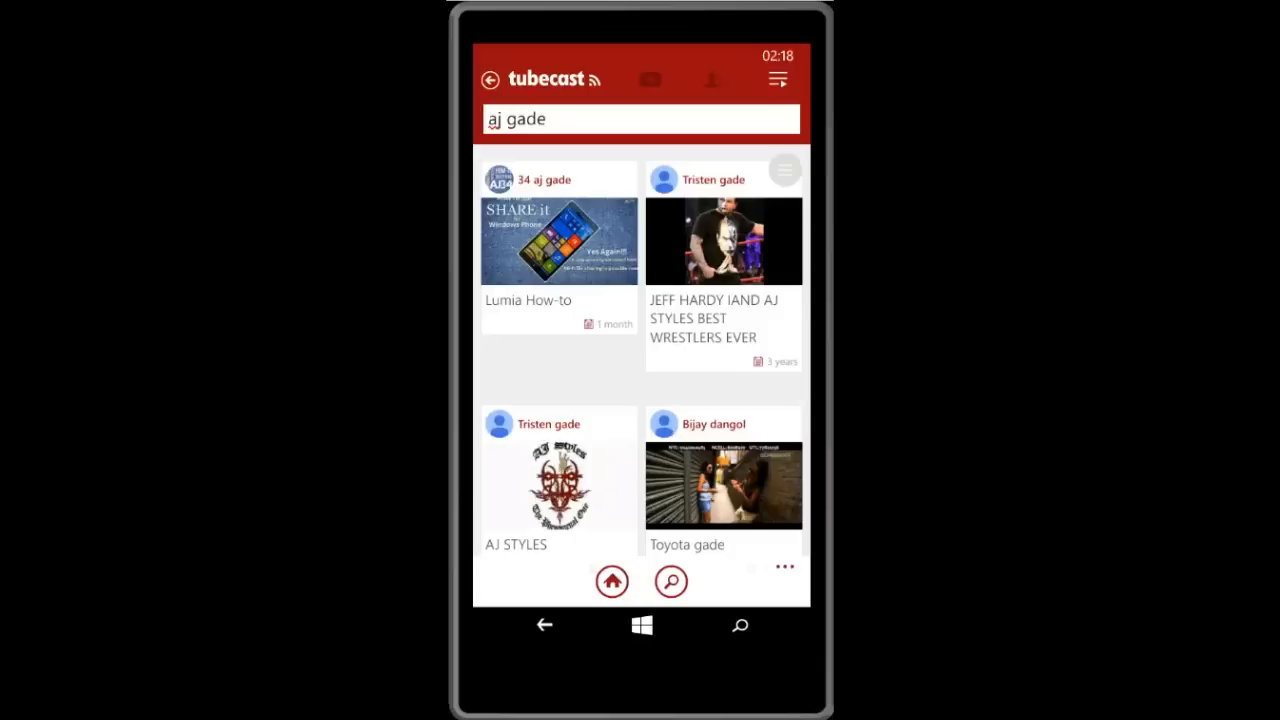
left_click(612, 581)
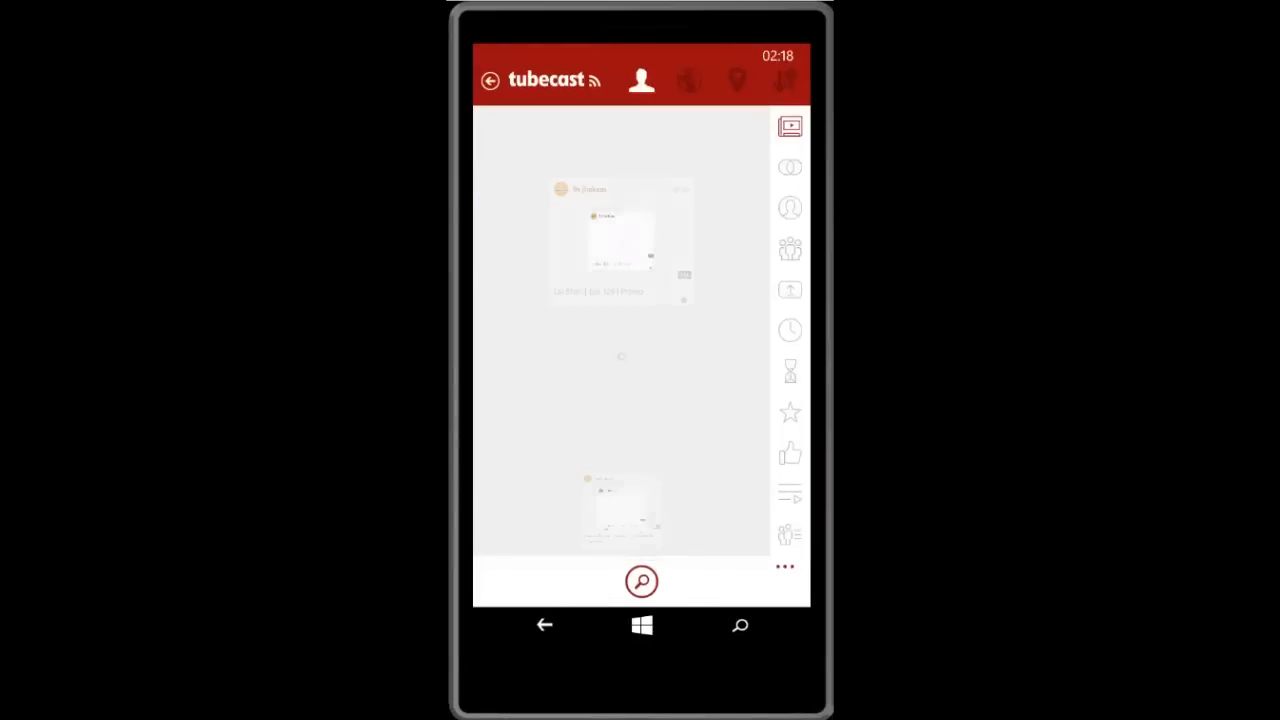
- Leave Tubecast, launch TubeGet and move to its in-progress downloads page
left_click(545, 626)
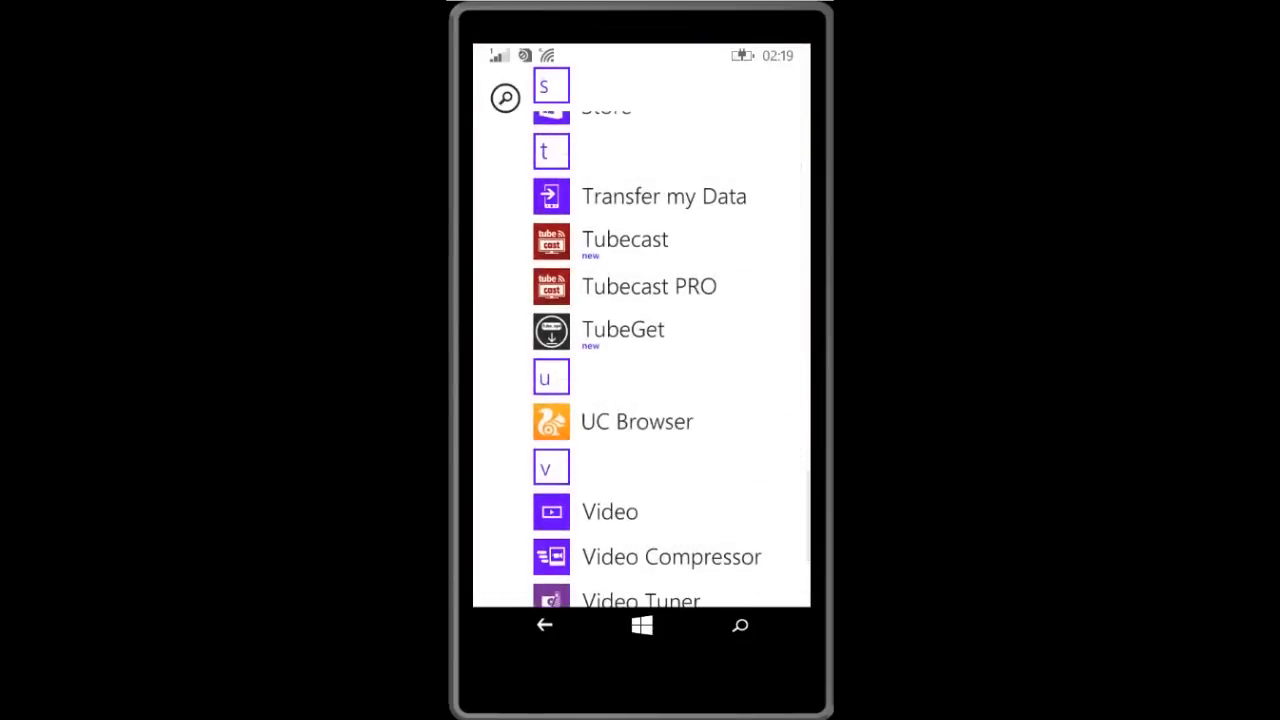
left_click(623, 330)
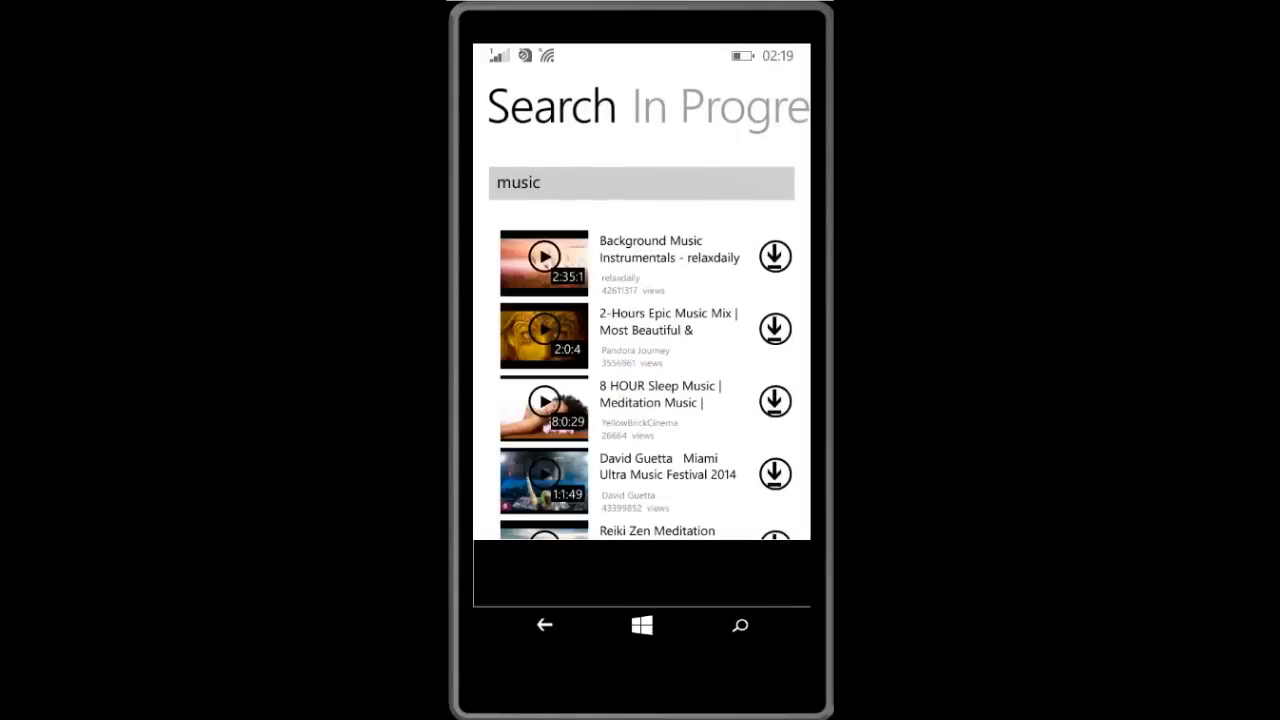
left_click_drag(720, 380, 500, 380)
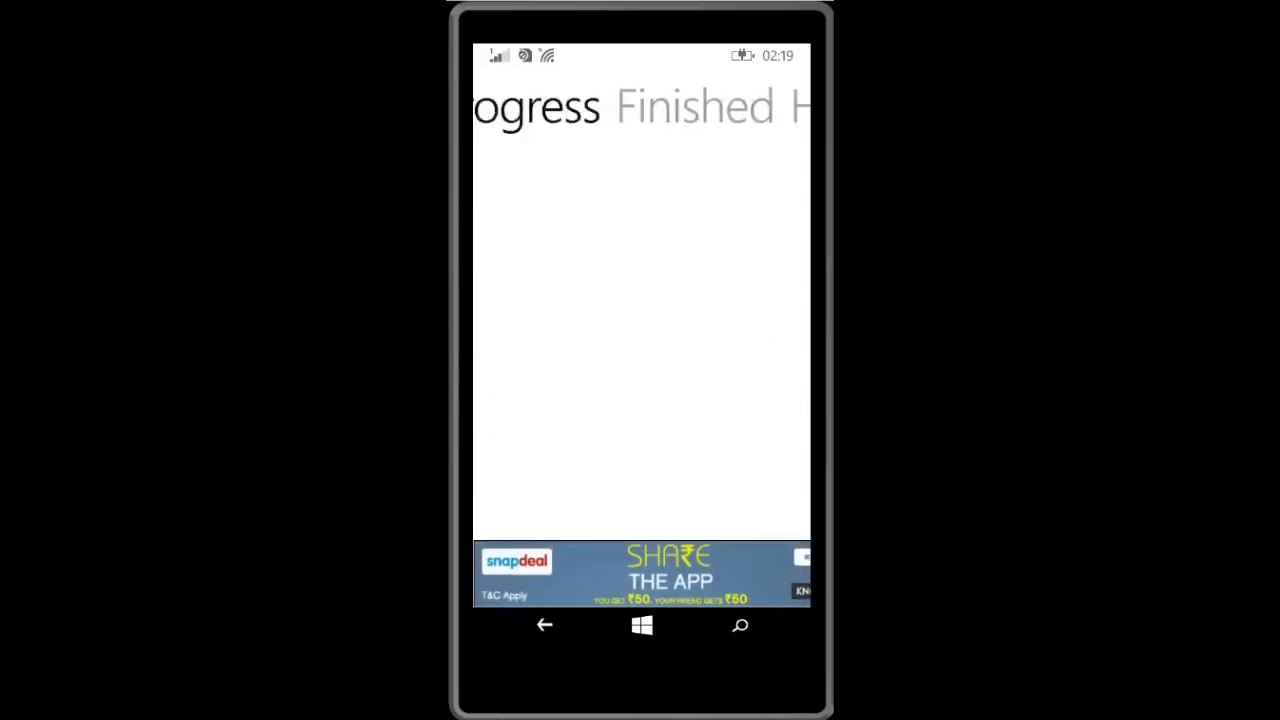
- Page through finished, help and settings (preferred quality Low480p), then back toward search
left_click_drag(720, 350, 500, 350)
mouse_move(720, 350)
left_mouse_down()
mouse_move(500, 350)
mouse_move(760, 350)
left_mouse_up()
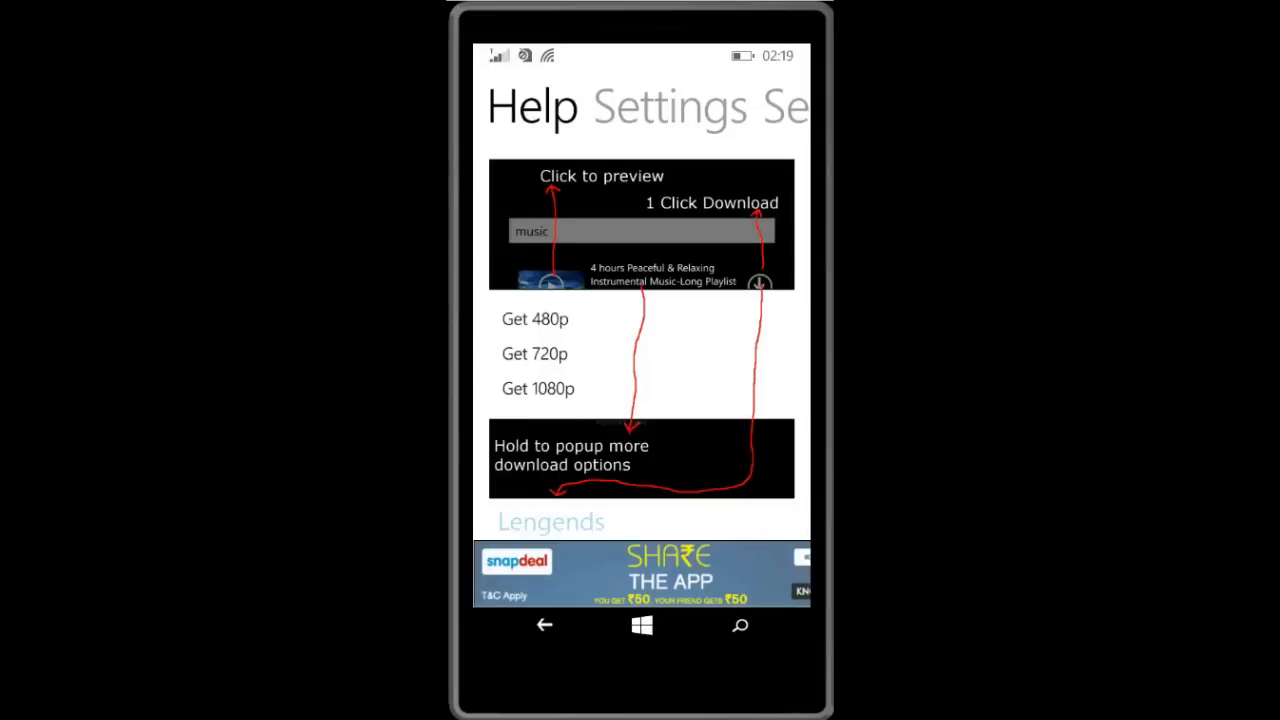
left_click_drag(747, 353, 520, 353)
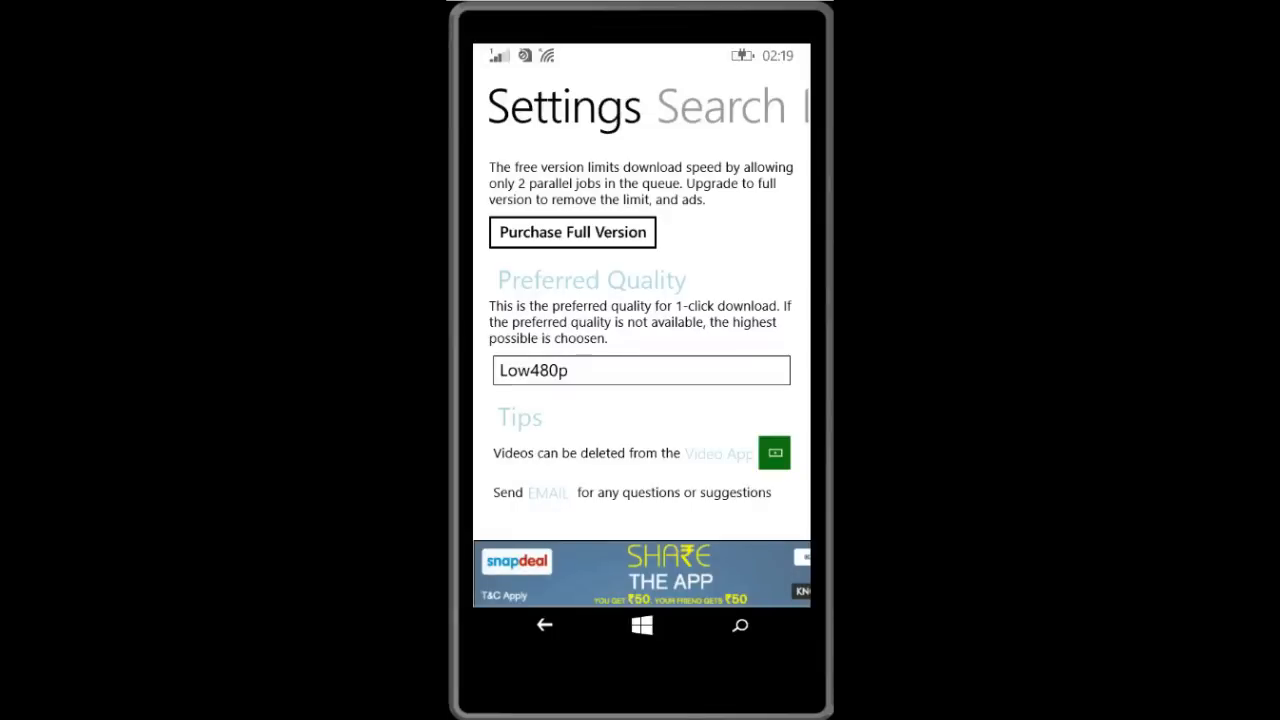
left_click(742, 460)
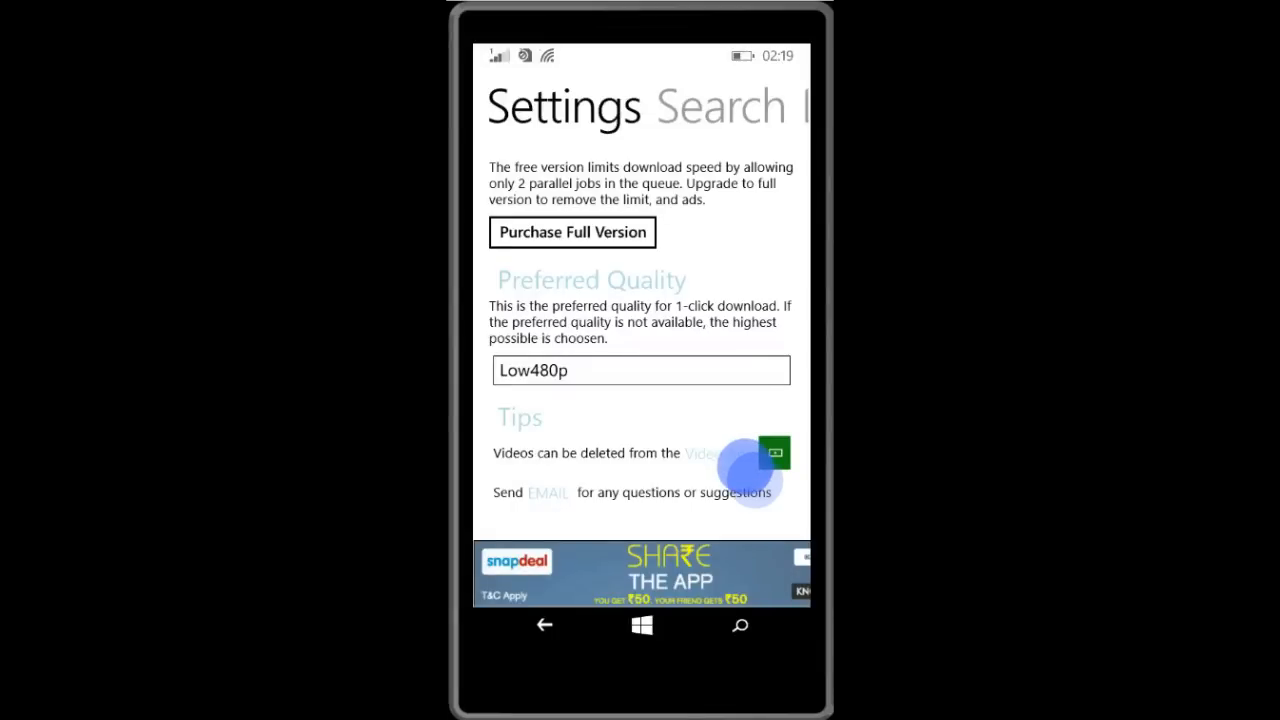
left_click_drag(760, 500, 722, 505)
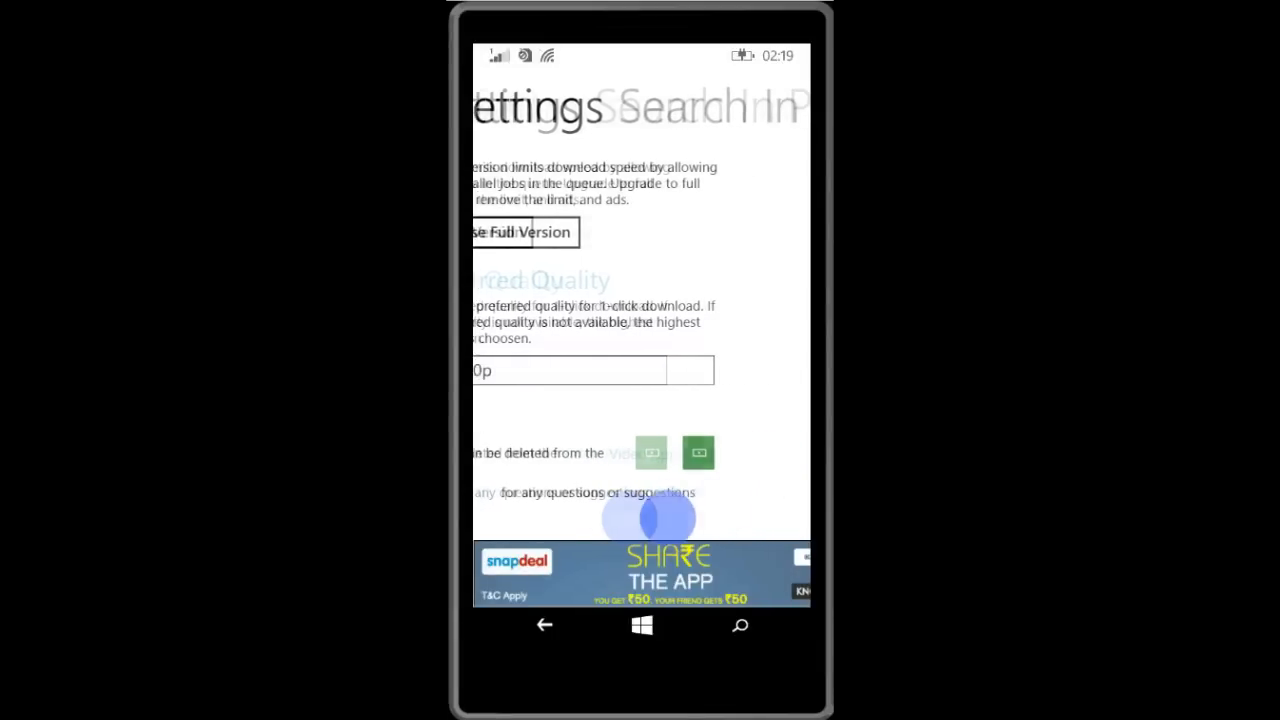
- Clear the 'music' query and type 'How to downgrade from' in the search box
left_click(522, 190)
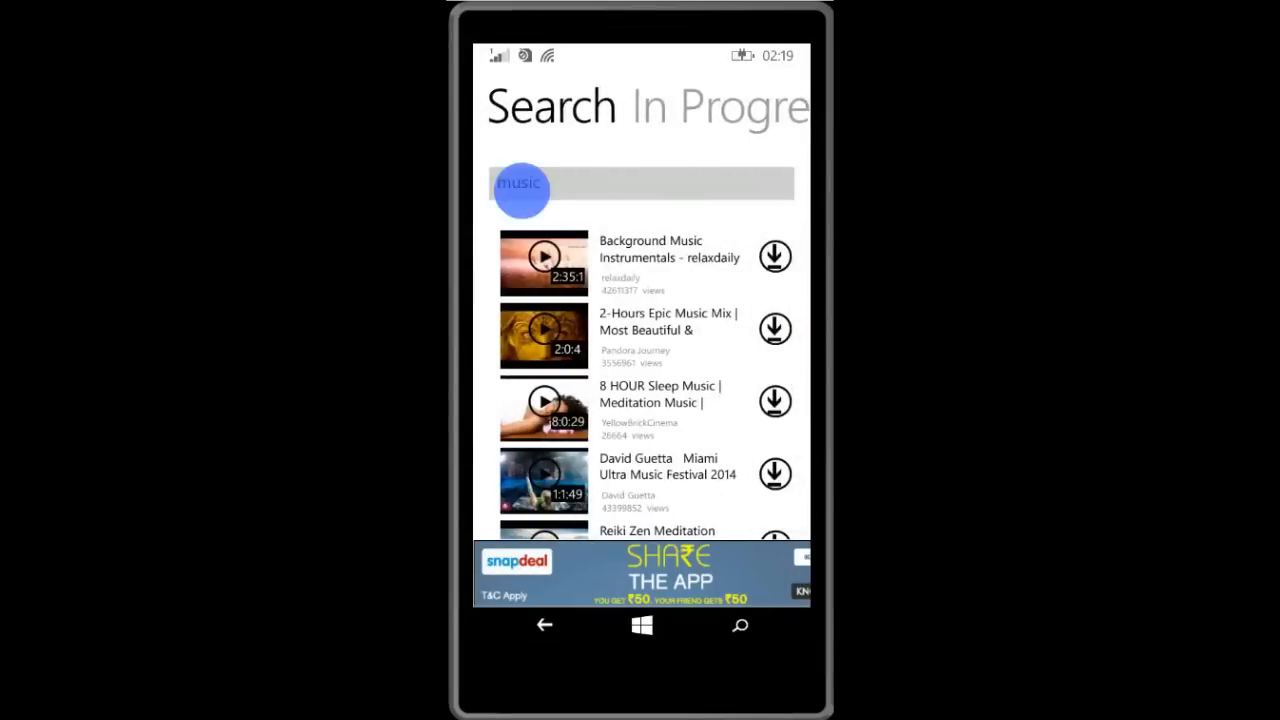
left_click(592, 180)
left_click(785, 518)
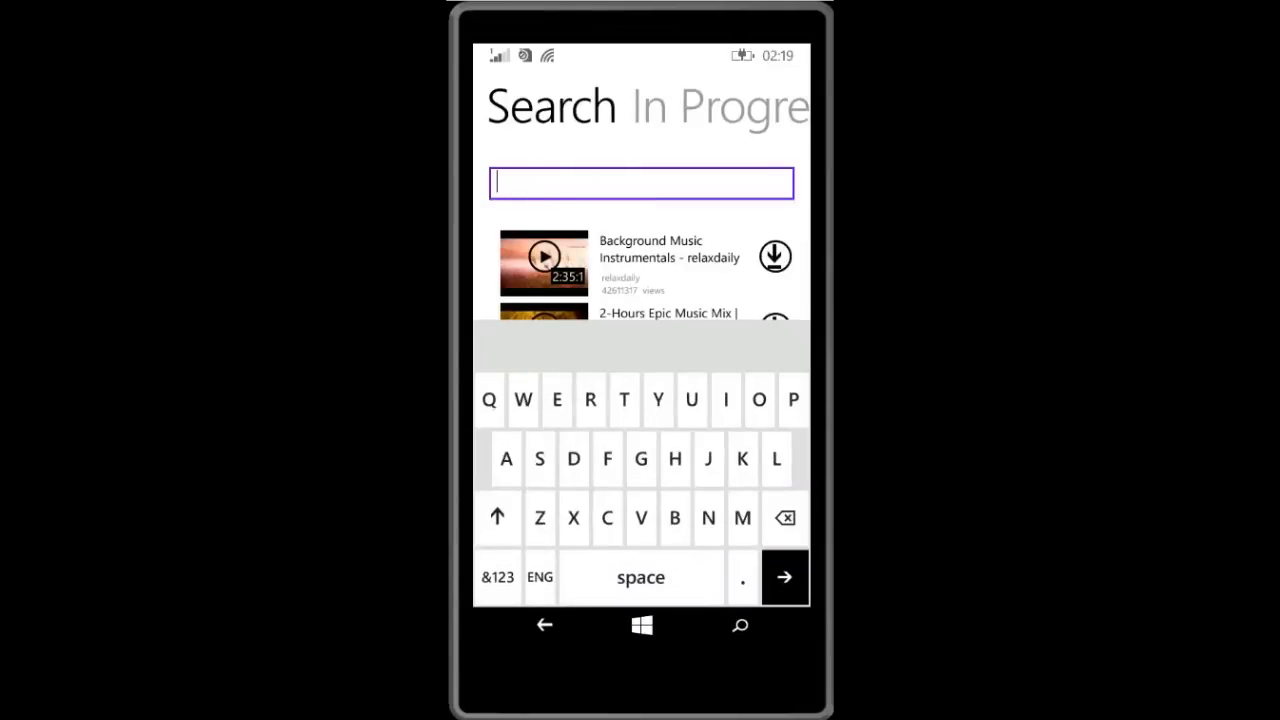
left_click(674, 458)
left_click(759, 400)
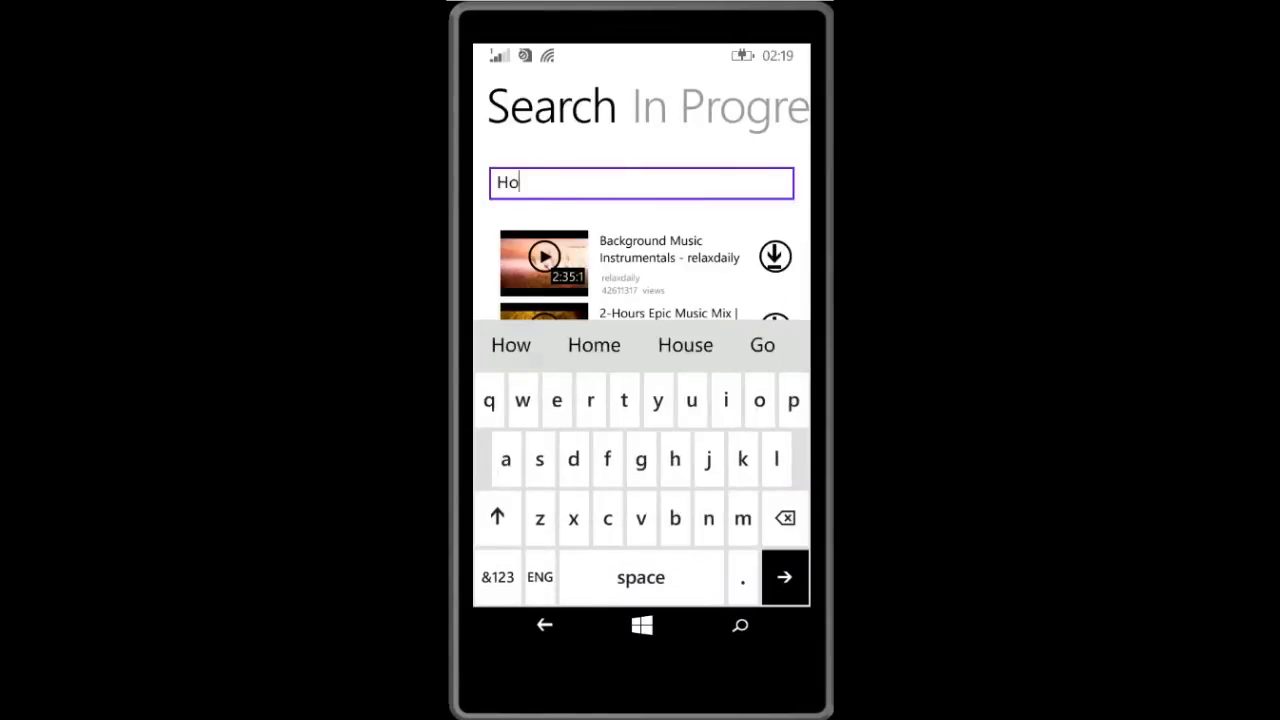
left_click(522, 400)
left_click(640, 577)
left_click(623, 400)
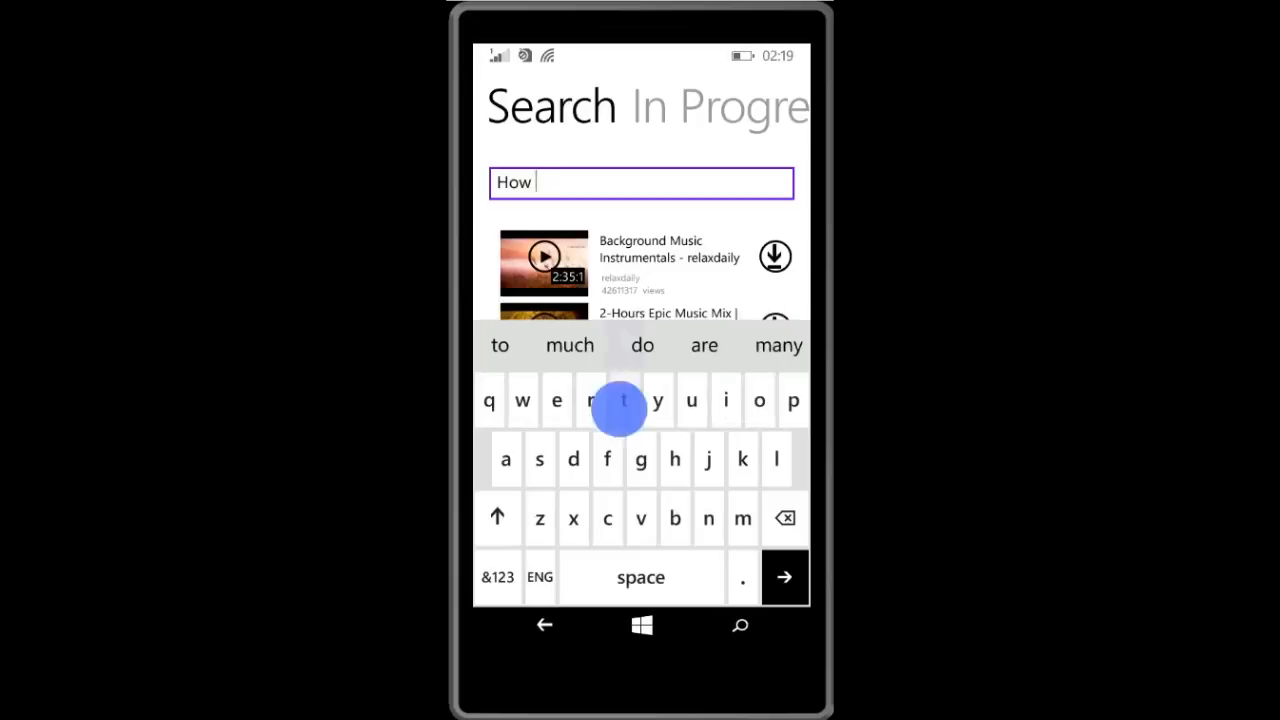
left_click(759, 400)
left_click(640, 577)
type("to down")
left_click(573, 459)
left_click(759, 400)
left_click(522, 400)
left_click(708, 518)
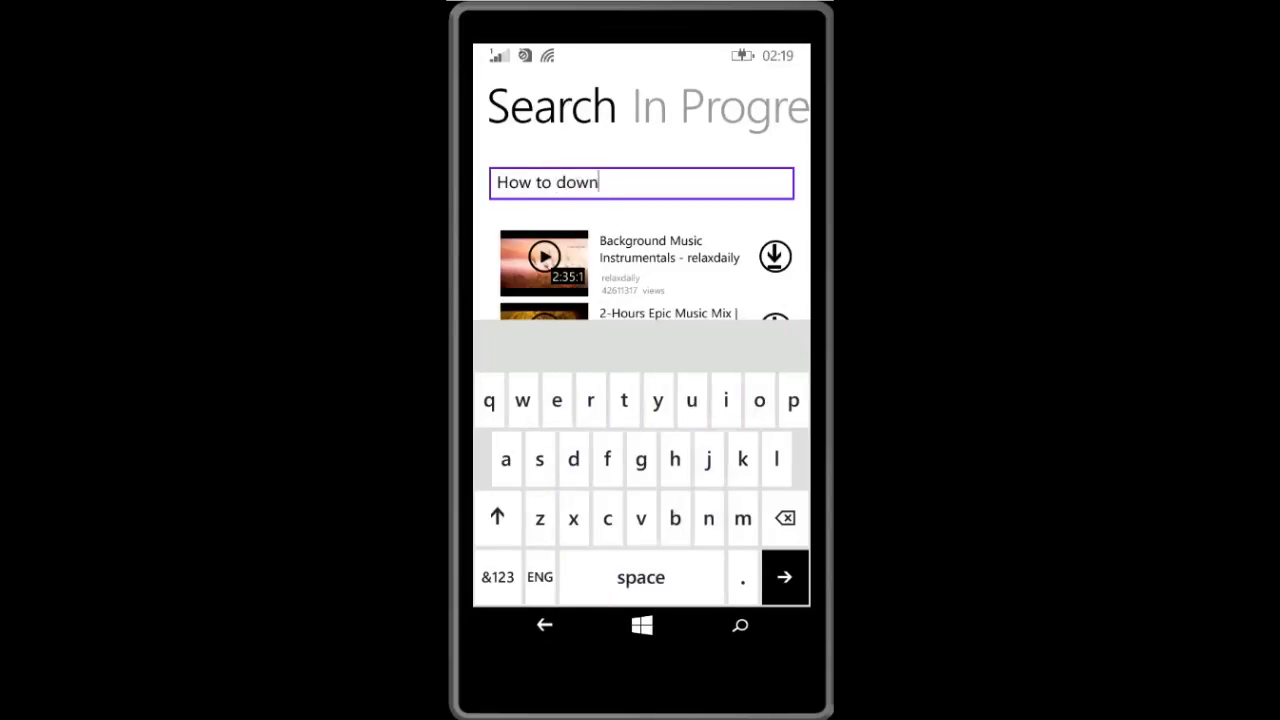
left_click(641, 459)
left_click(590, 400)
left_click(505, 459)
left_click(573, 459)
left_click(640, 577)
left_click(607, 459)
left_click(590, 400)
left_click(759, 400)
left_click(743, 518)
left_click(640, 577)
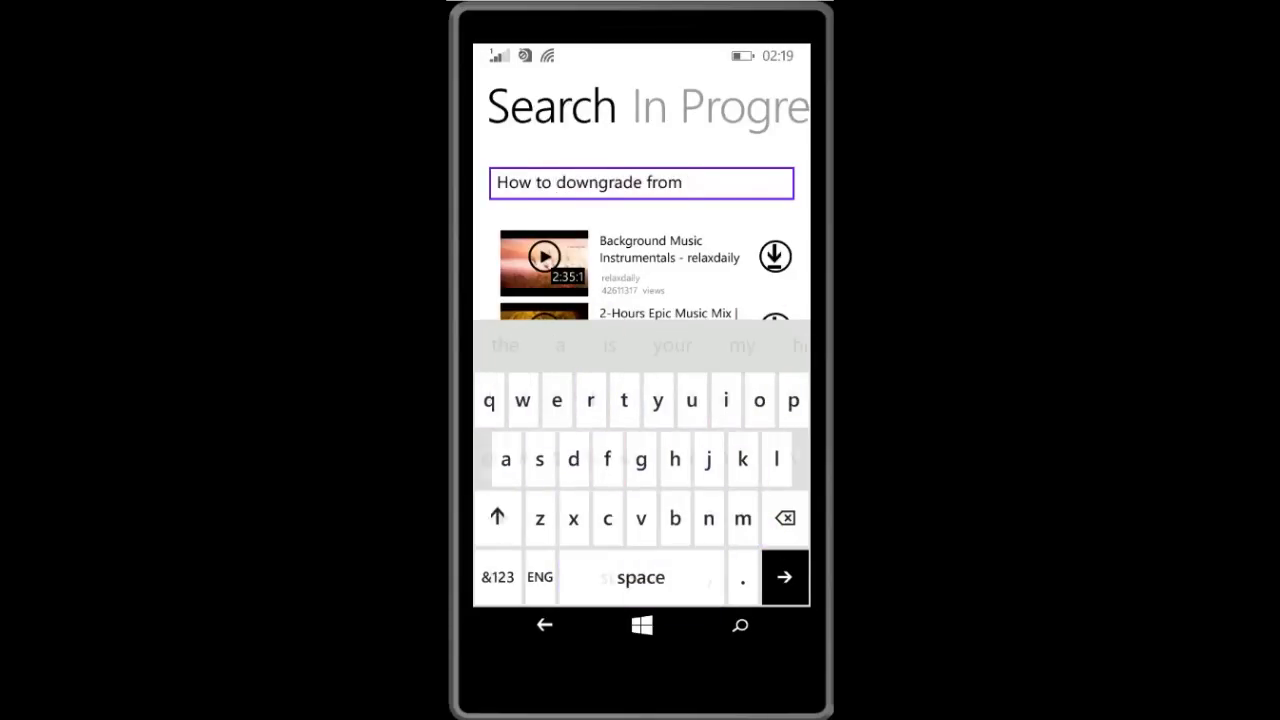
- Add 'wp10 to', correcting a mistyped 8.1 into 10
left_click(497, 577)
left_click(497, 577)
left_click(522, 400)
left_click(793, 400)
left_click(497, 577)
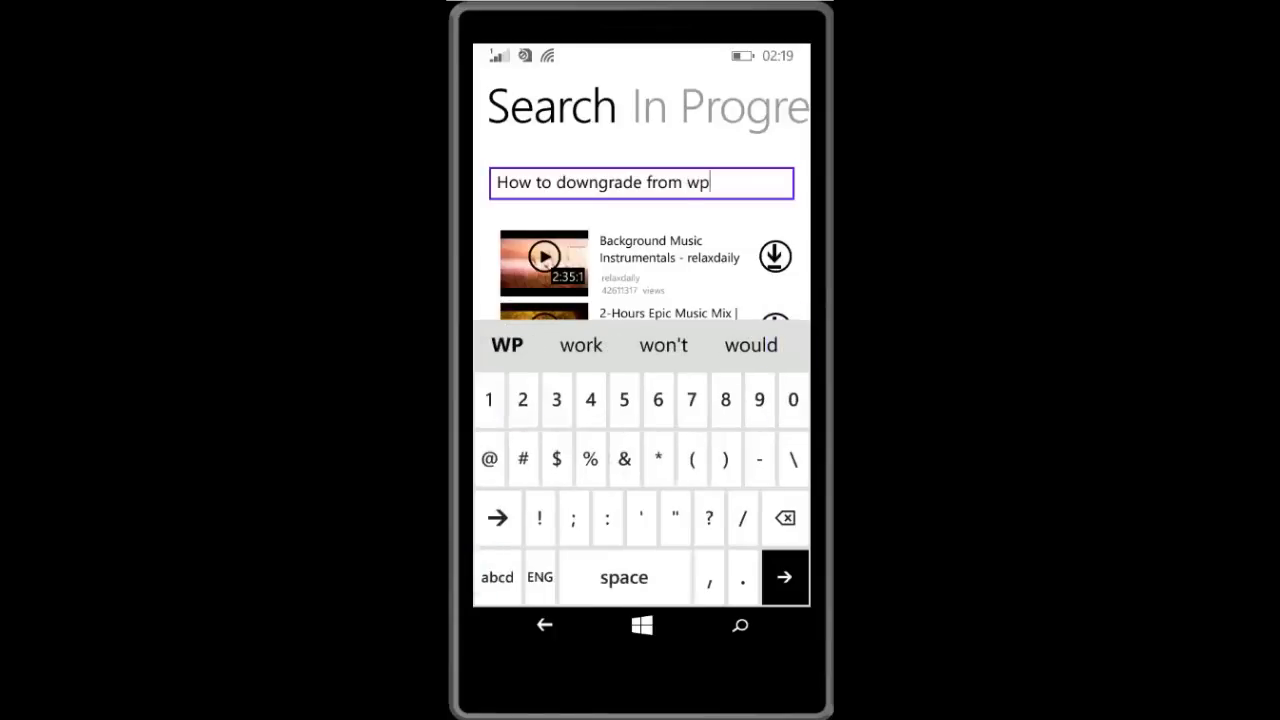
left_click(725, 400)
left_click(742, 577)
left_click(489, 400)
left_click(624, 577)
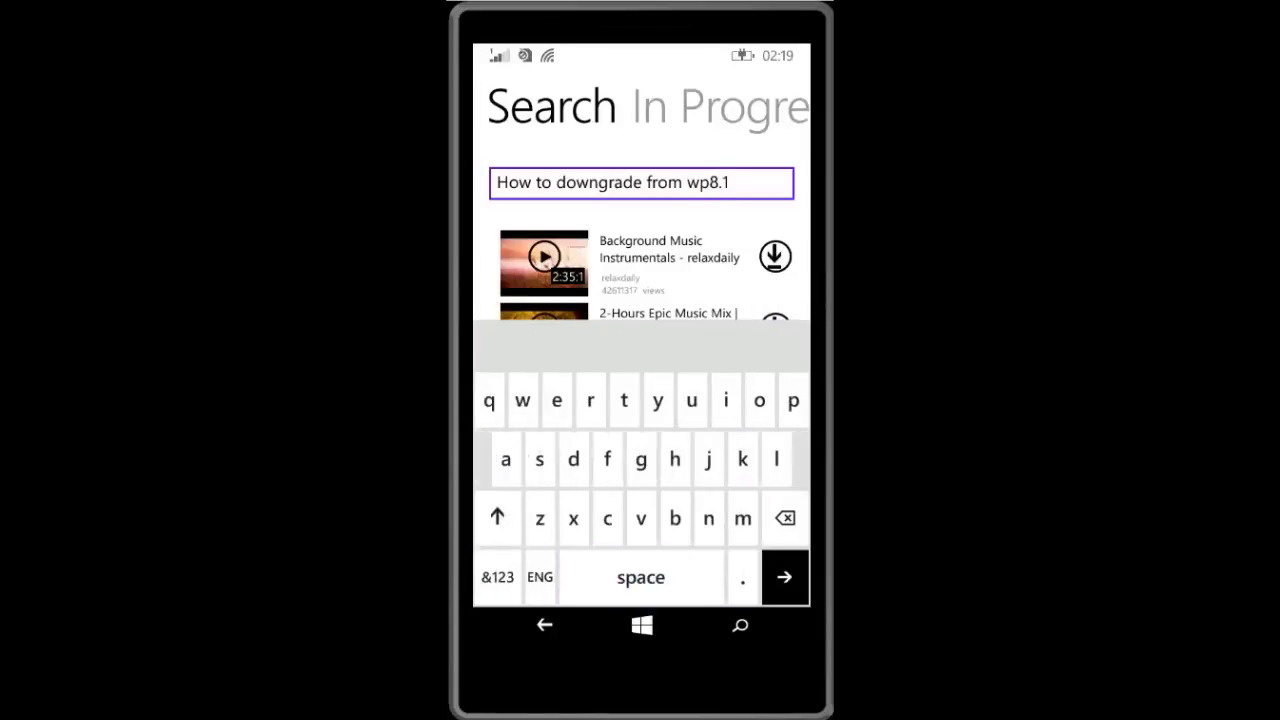
key("BackSpace")
key("BackSpace")
key("BackSpace")
left_click(497, 577)
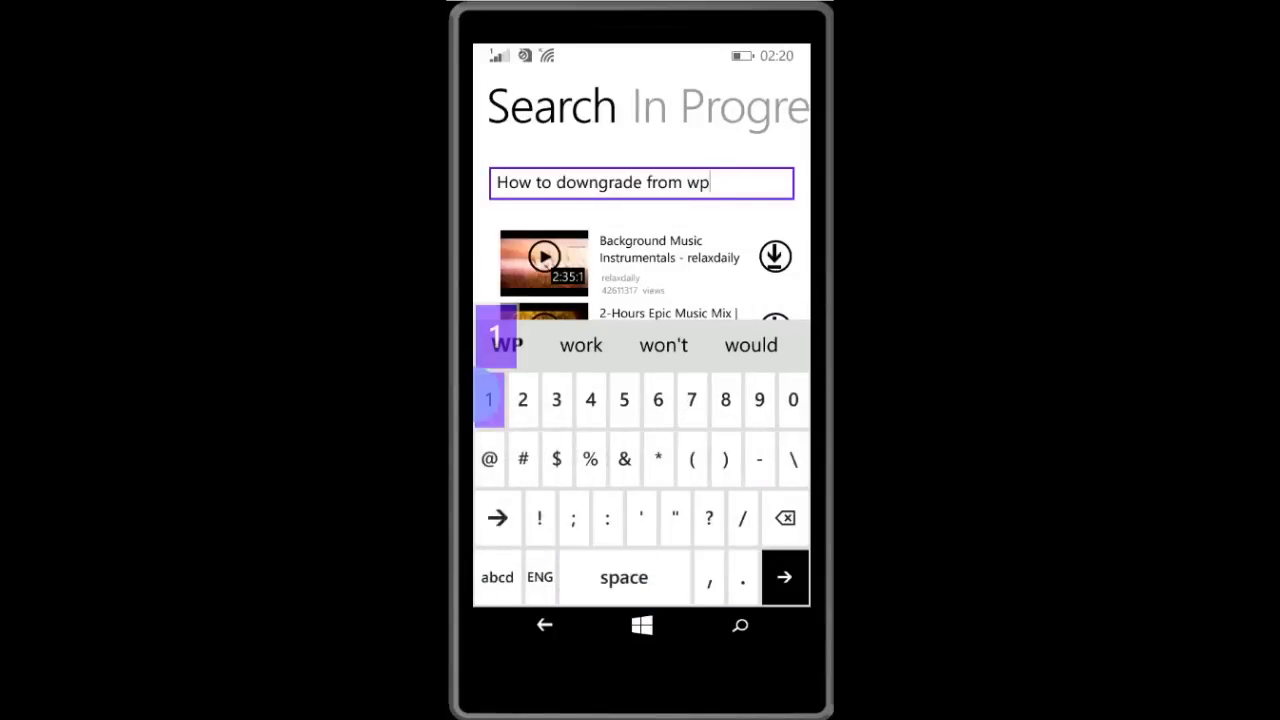
left_click(489, 400)
left_click(793, 400)
left_click(497, 577)
left_click(624, 577)
left_click(624, 400)
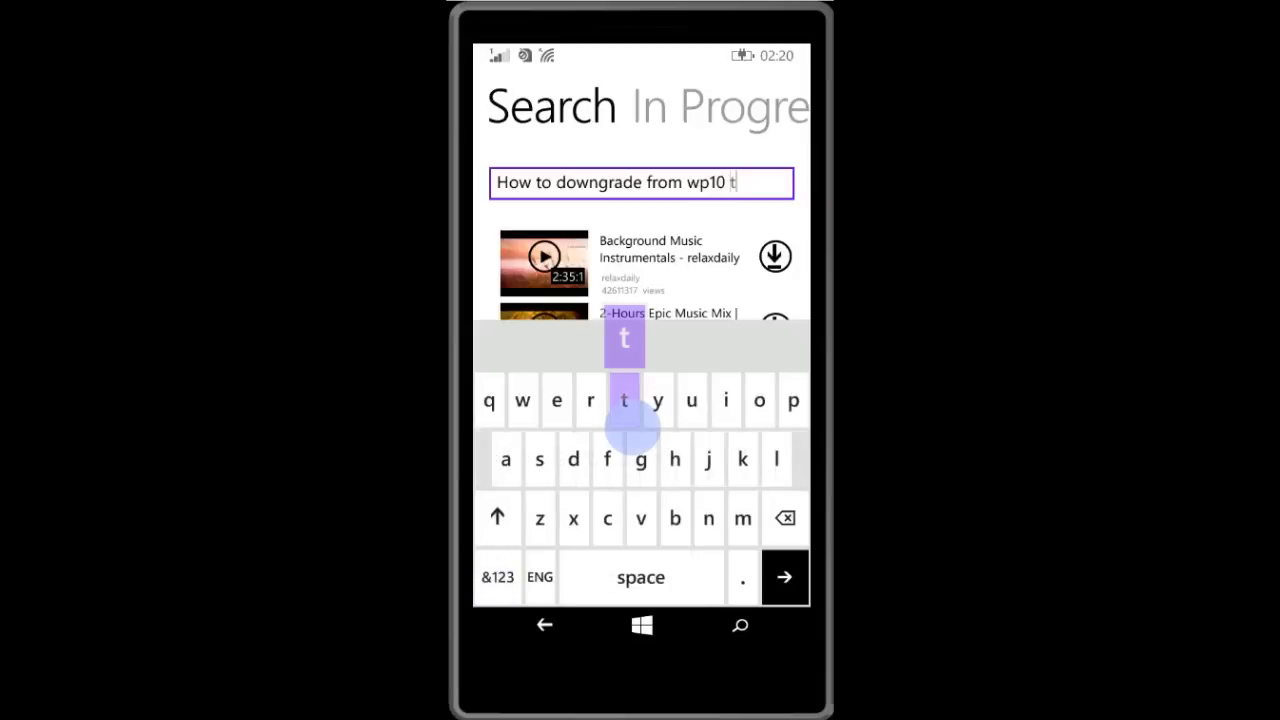
left_click(759, 400)
left_click(640, 577)
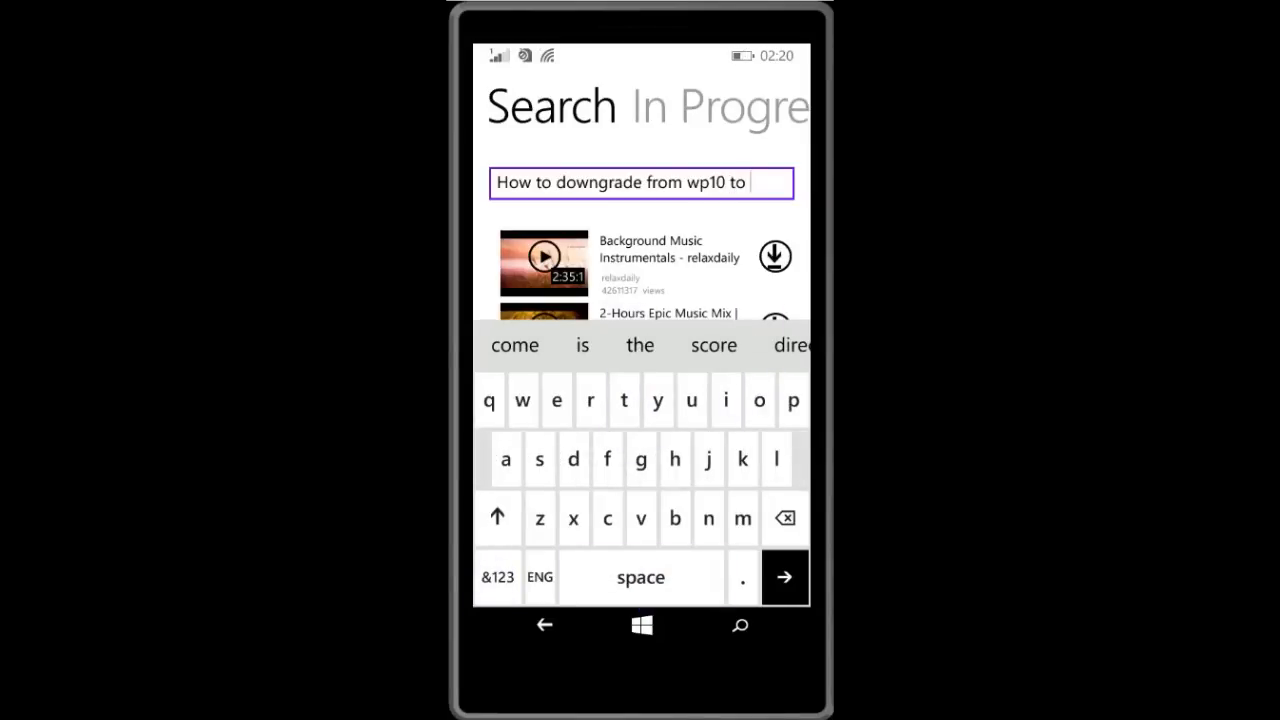
- Finish the query with 'WP 8.1', fixing a mistyped word, and run the search
left_click(515, 344)
left_click(793, 400)
left_click(497, 577)
left_click(785, 517)
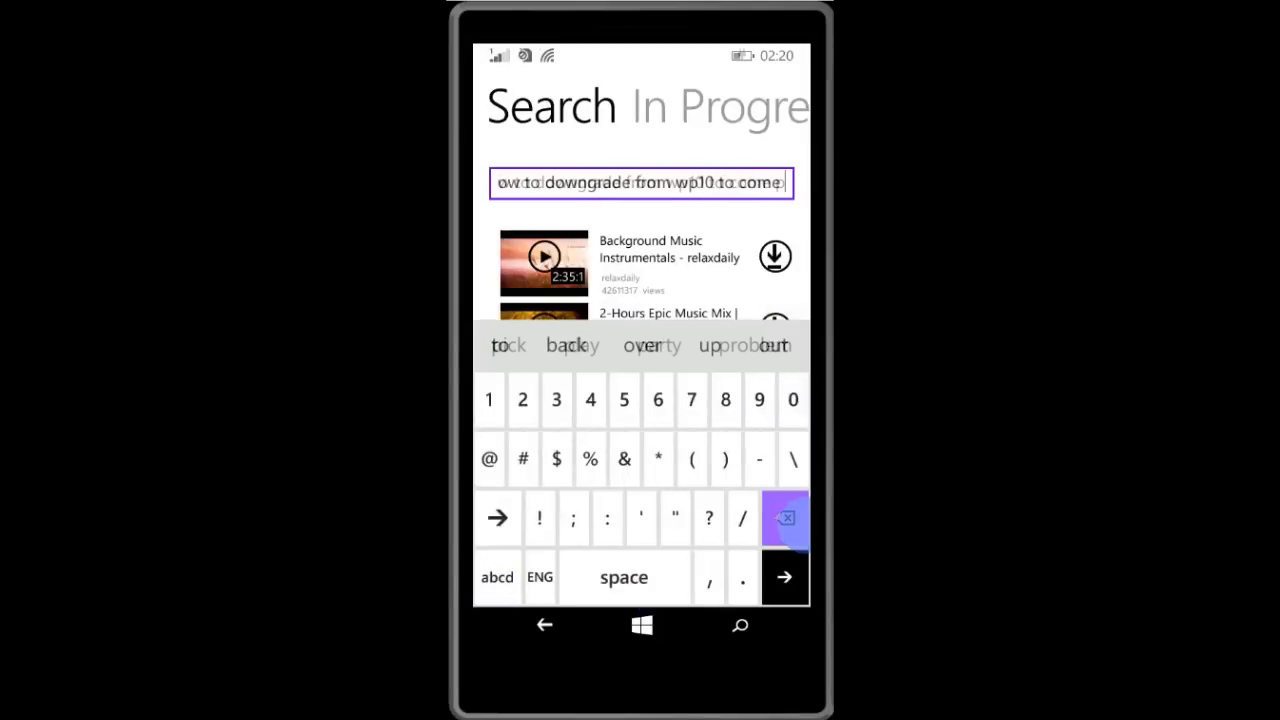
left_click(785, 517)
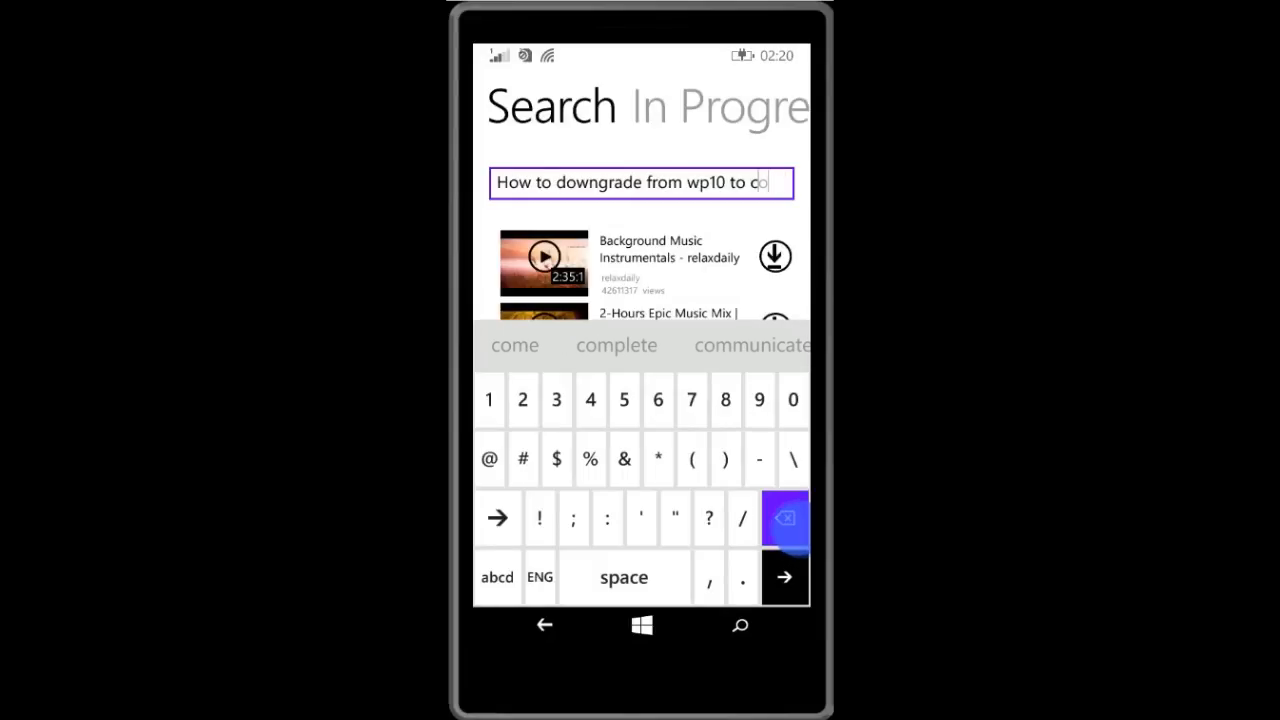
left_click(785, 517)
left_click(624, 577)
left_click(497, 577)
left_click(522, 400)
left_click(793, 400)
left_click(640, 577)
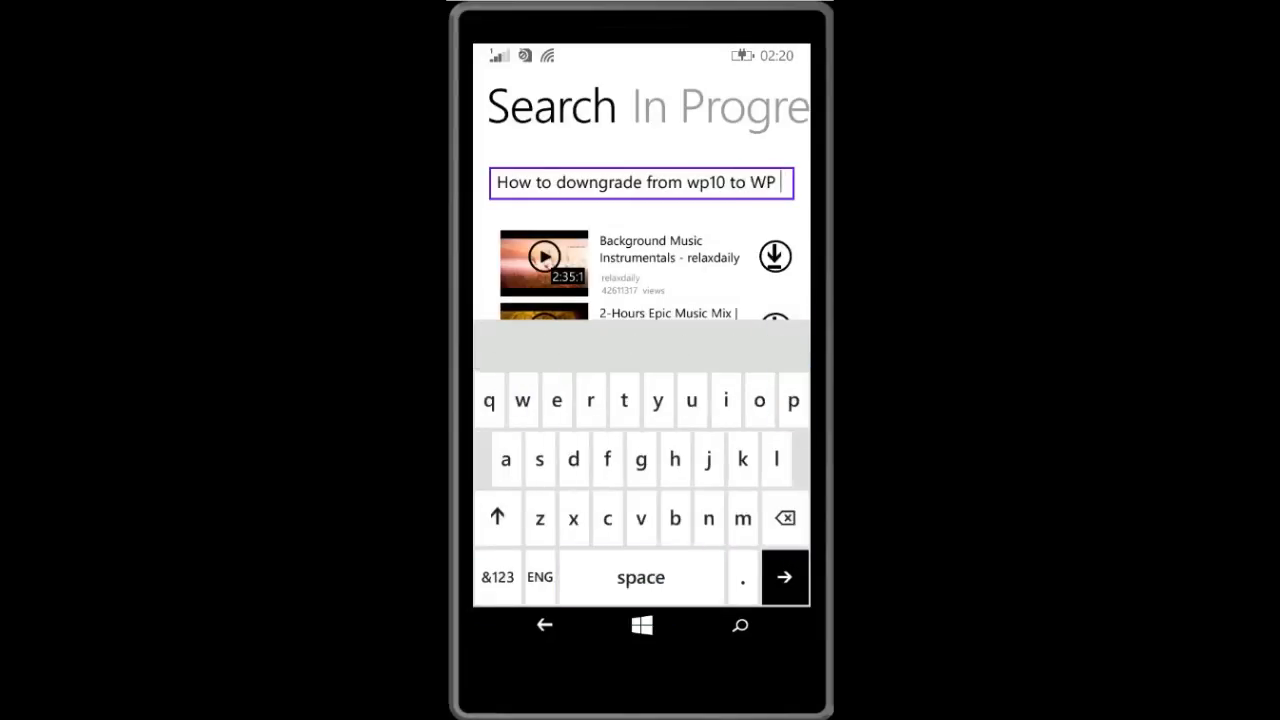
left_click(497, 577)
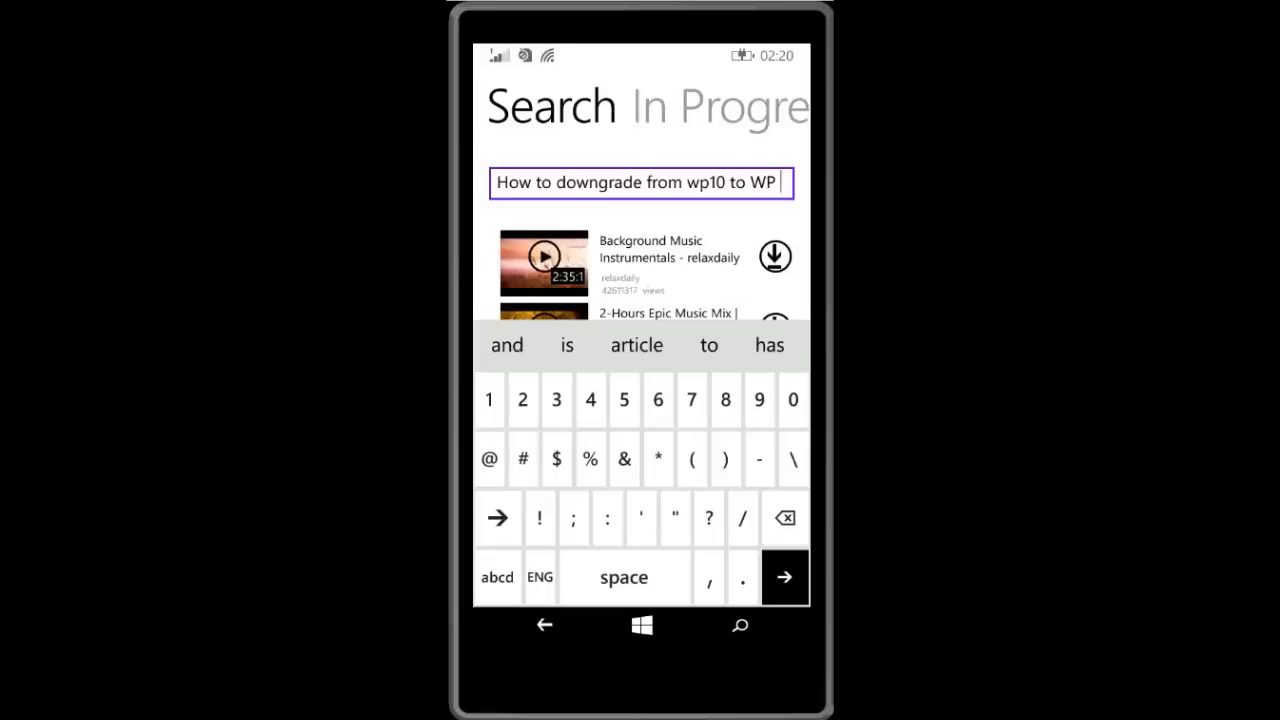
left_click(725, 400)
left_click(742, 577)
left_click(489, 400)
left_click(497, 577)
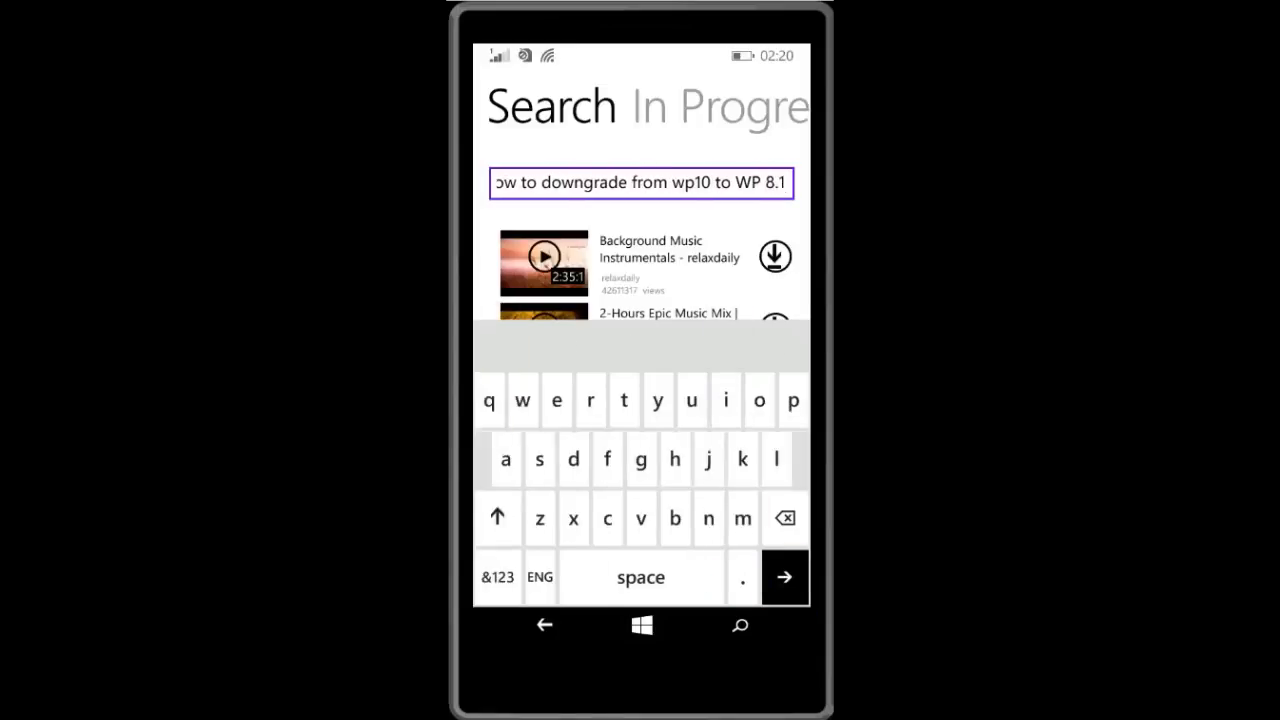
left_click(784, 577)
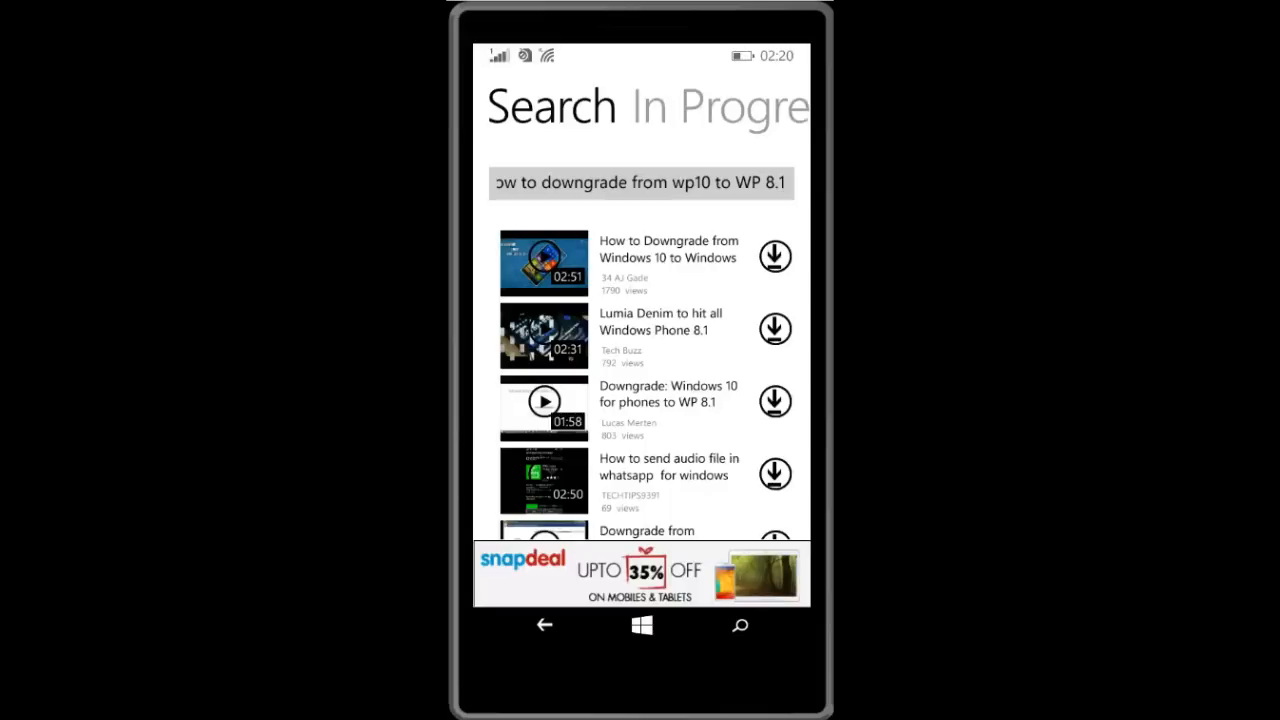
- Preview the first downgrade result, then start its download
left_click(544, 262)
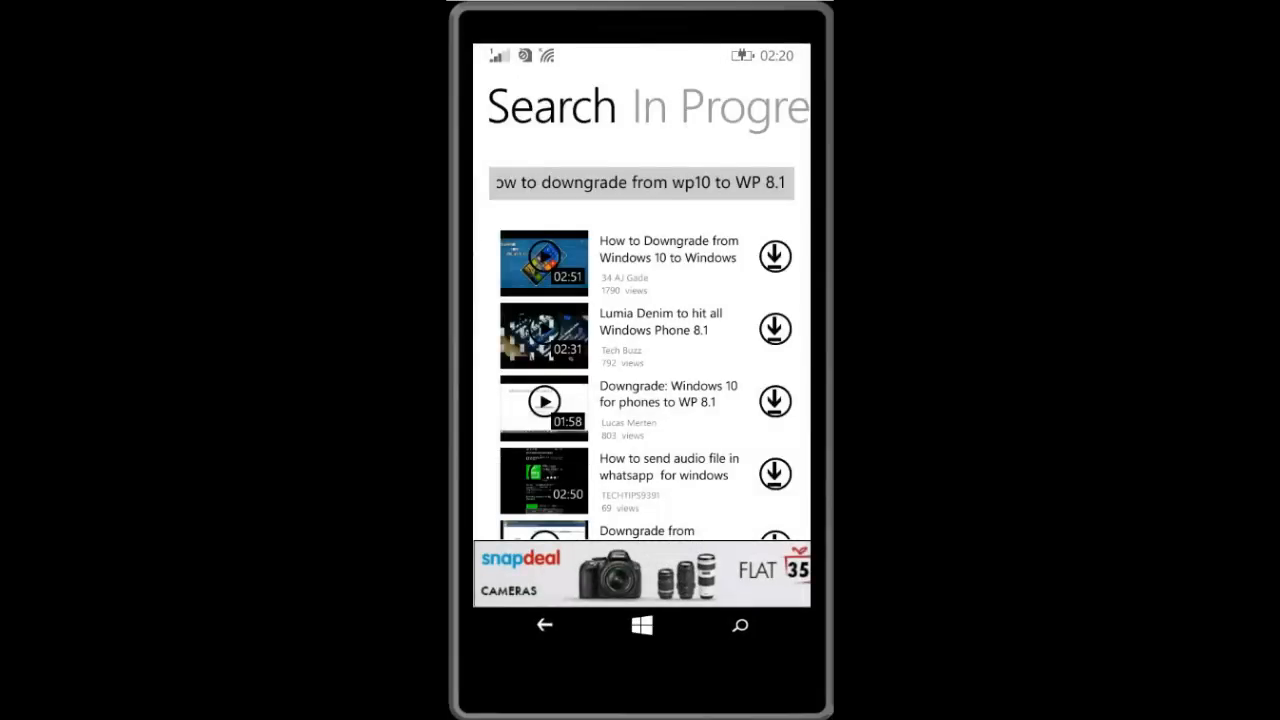
left_click(775, 256)
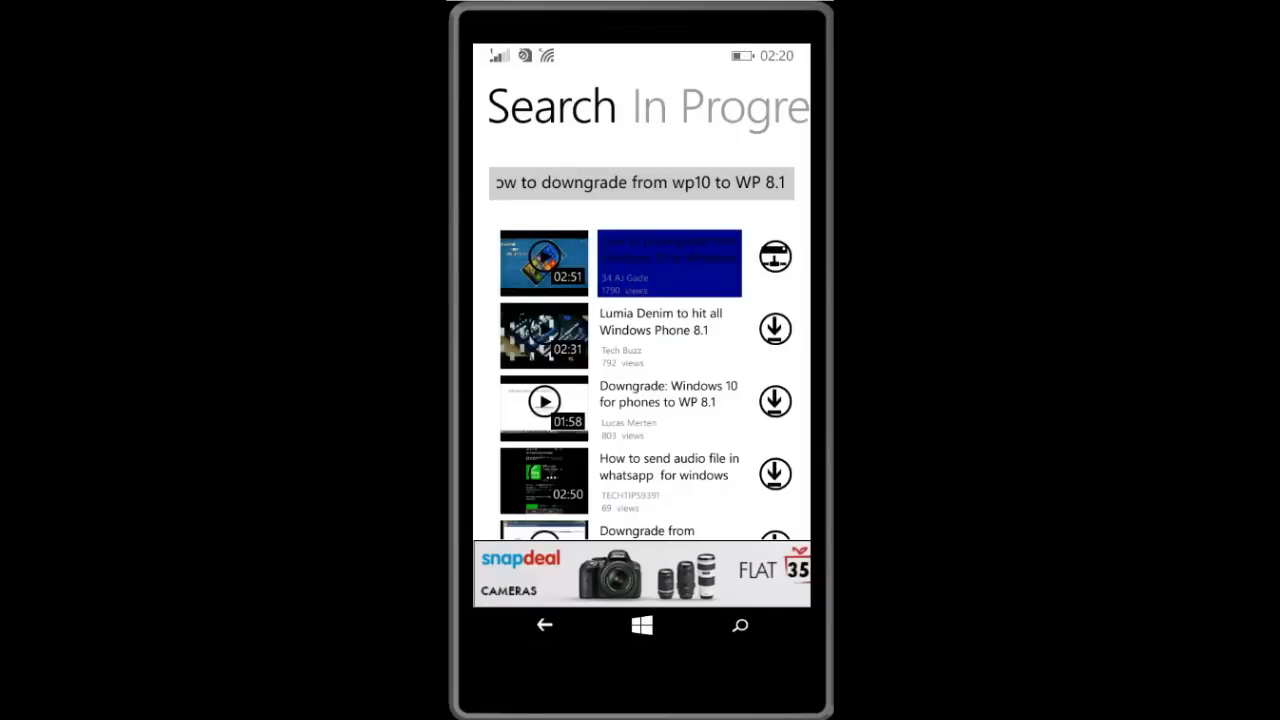
- Confirm the 7.40 MB download finished, then leave TubeGet for the phone's app list
left_click_drag(775, 330, 520, 330)
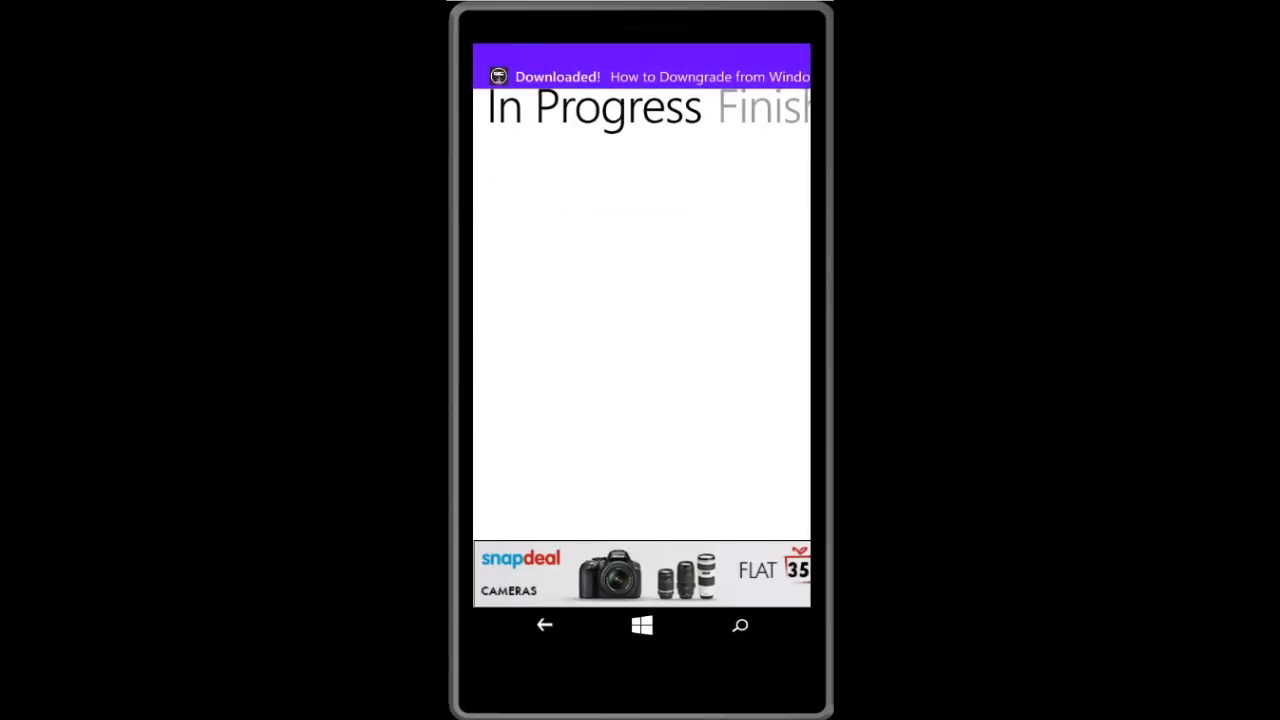
left_click(641, 625)
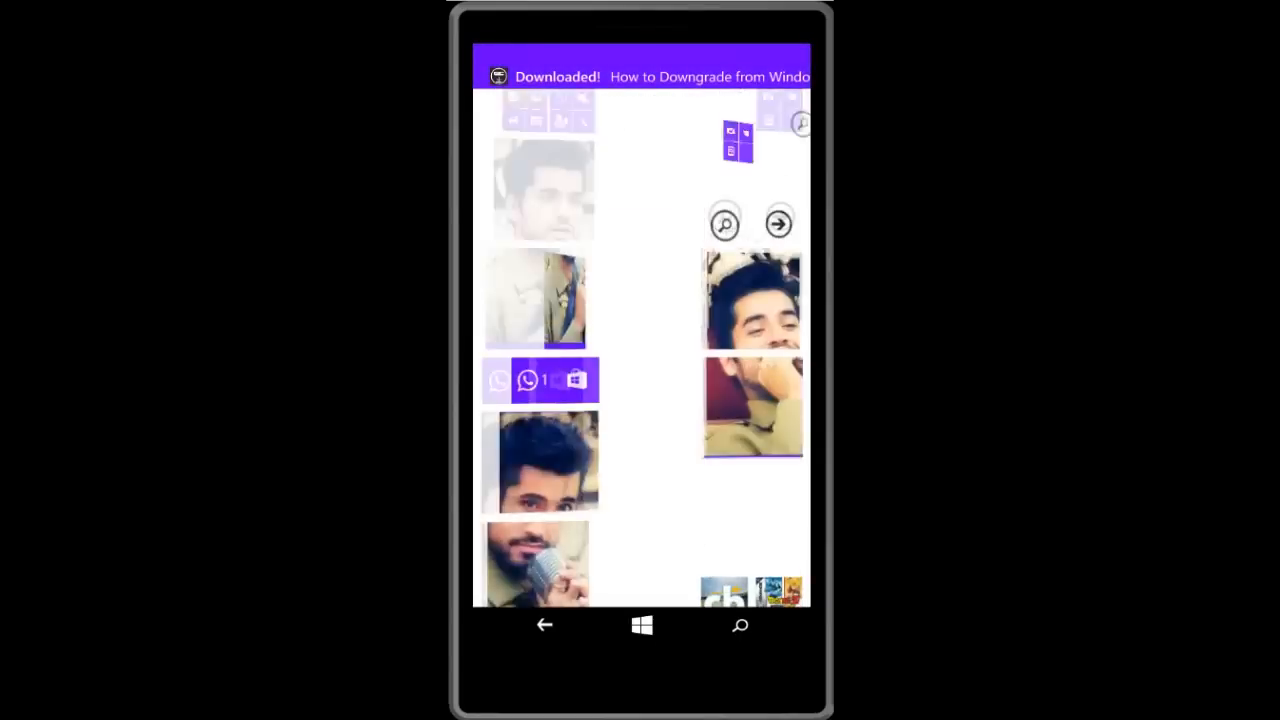
left_click_drag(640, 500, 640, 200)
left_click_drag(760, 350, 500, 350)
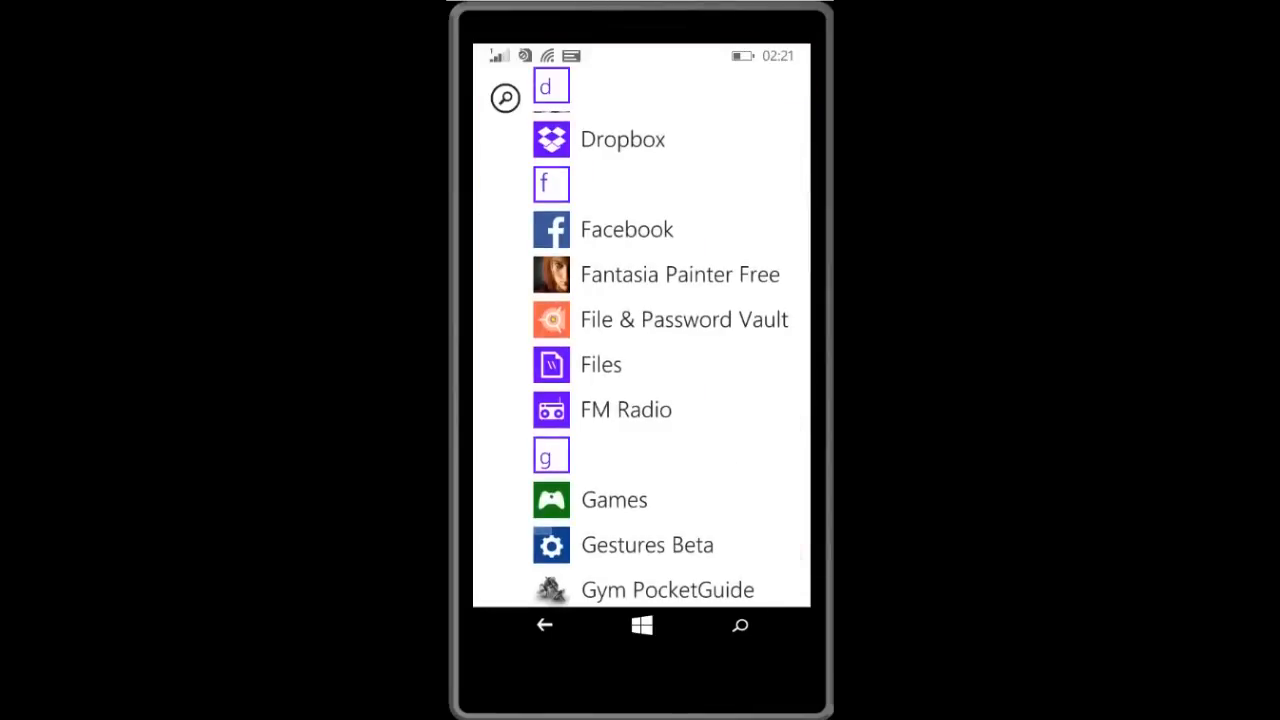
- In Files, open SD card › videos › downloaded videos to find the 7.4 MB downgrade video
left_click(600, 365)
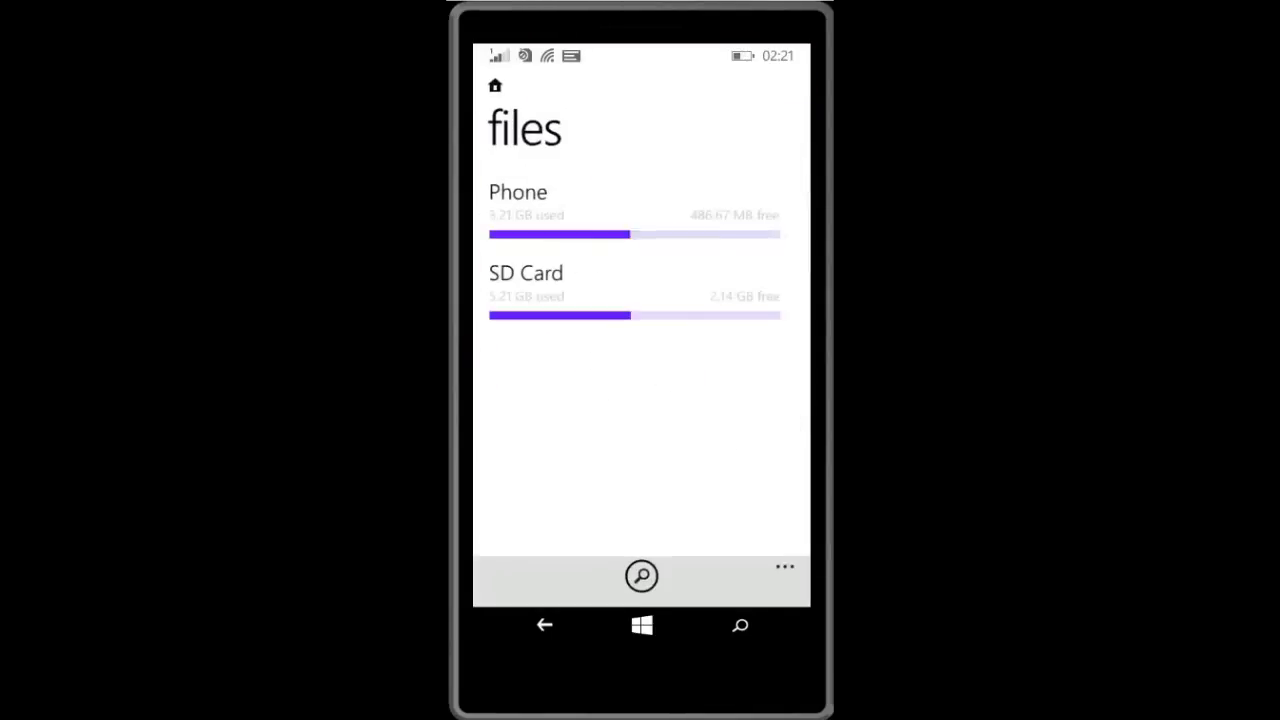
left_click(525, 273)
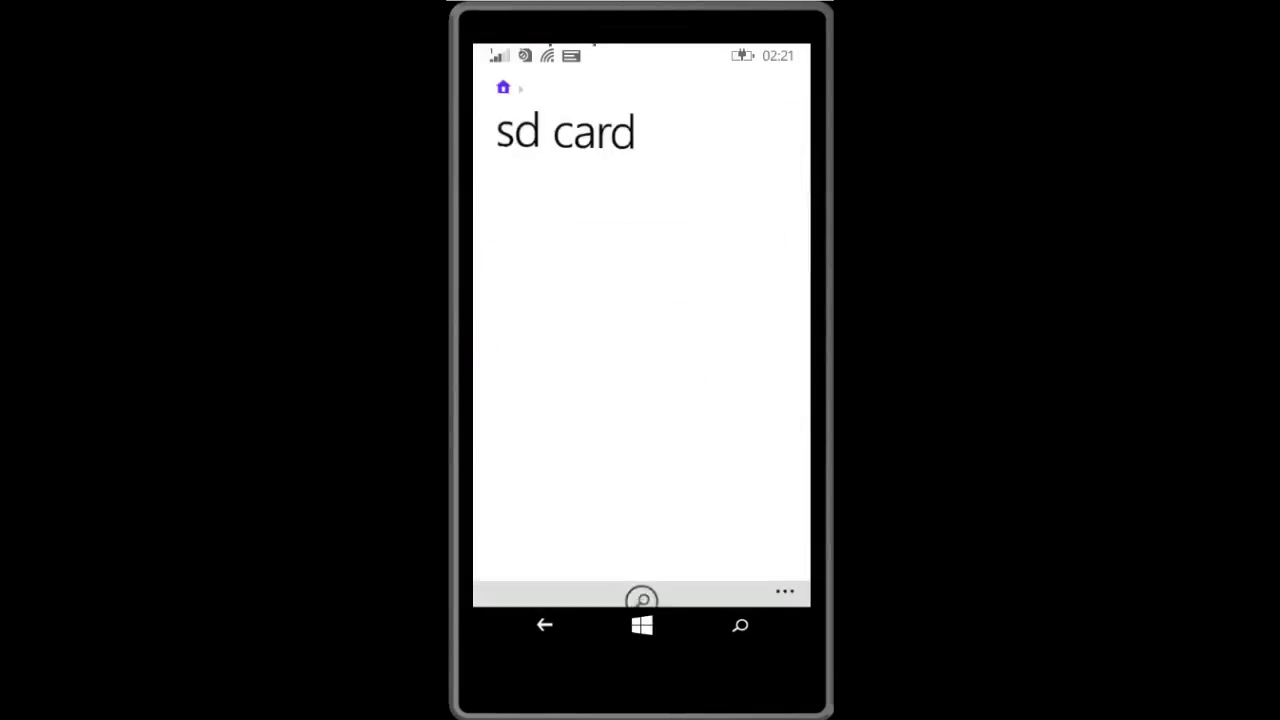
left_click(599, 290)
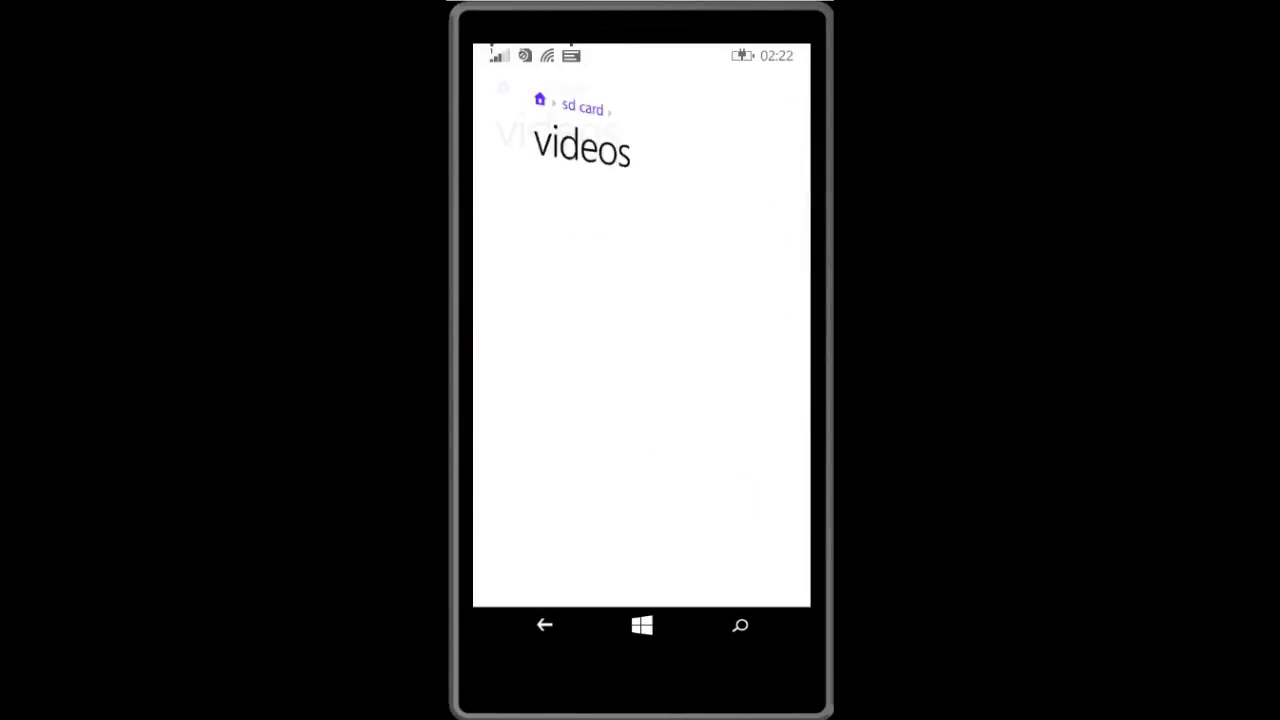
scroll(640, 360, "down", 2)
scroll(640, 360, "up", 3)
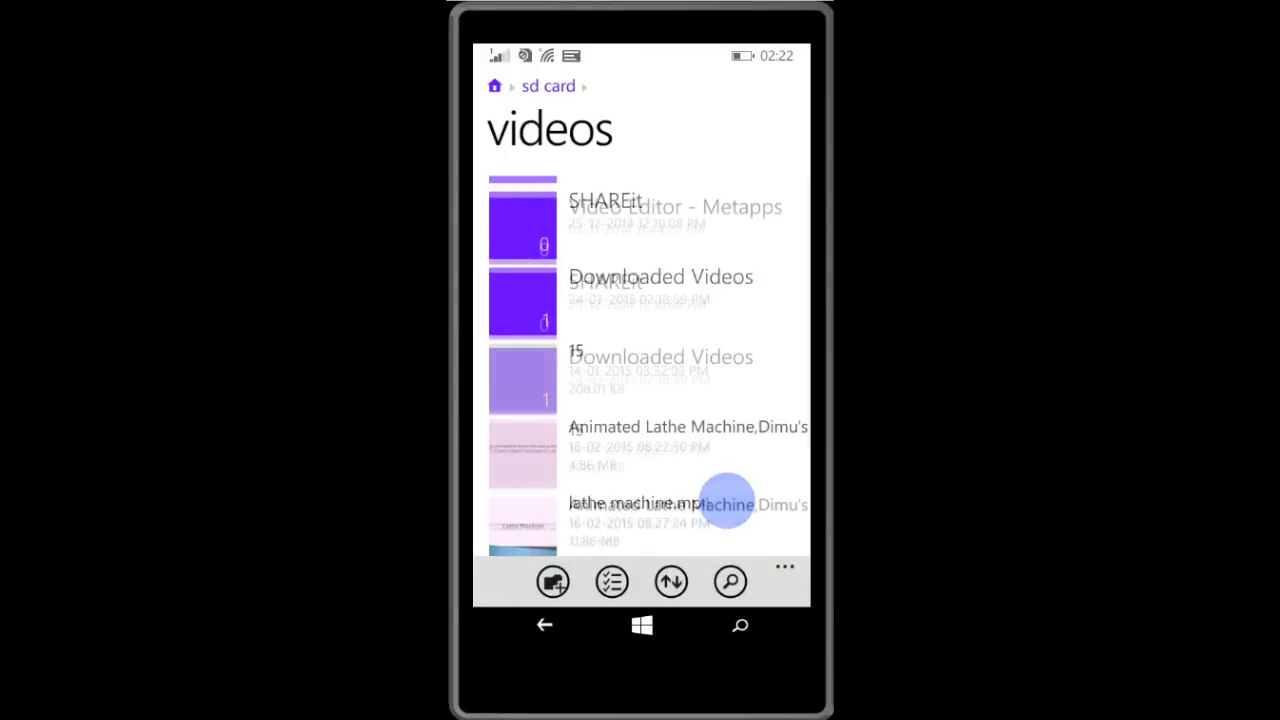
left_click(660, 192)
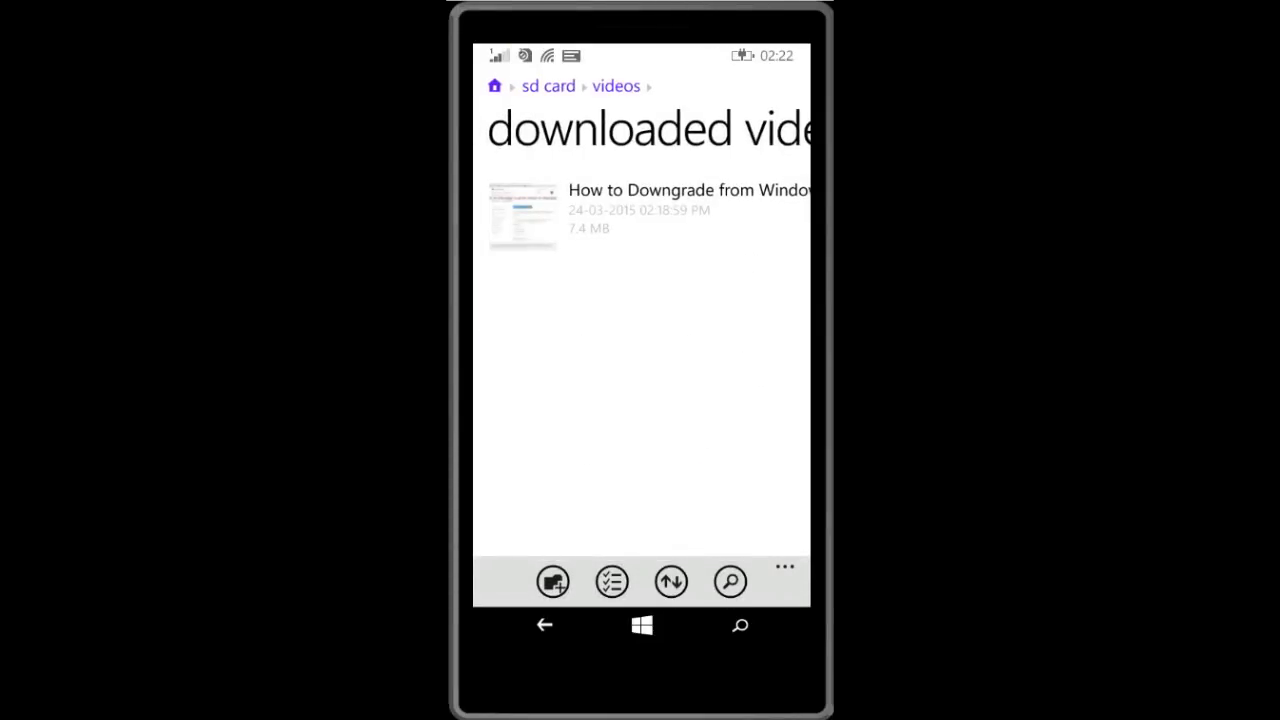
- Go back up to the sd card folder
left_click(544, 625)
left_click(544, 625)
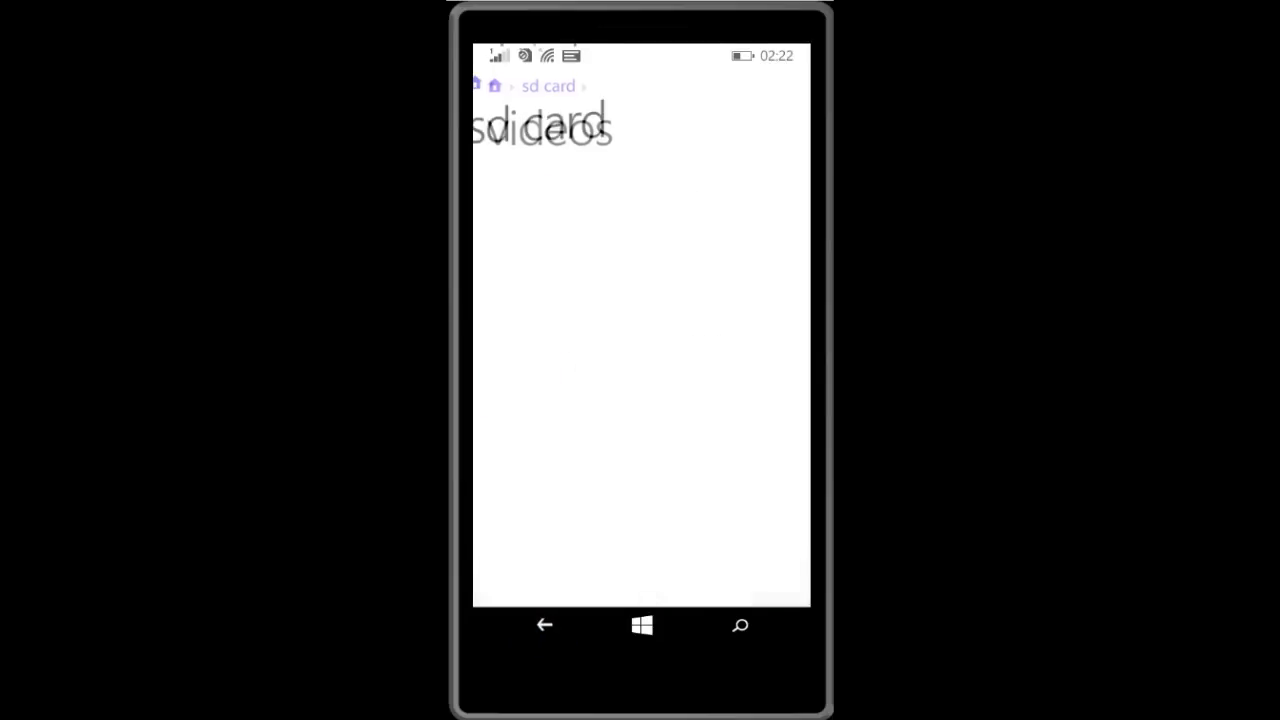